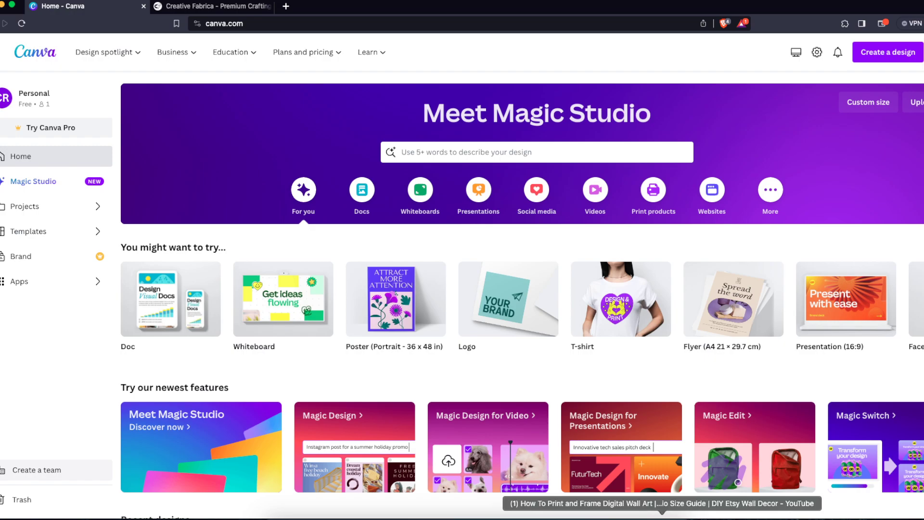
- Open the included file sizes reference image and close it again
click(645, 518)
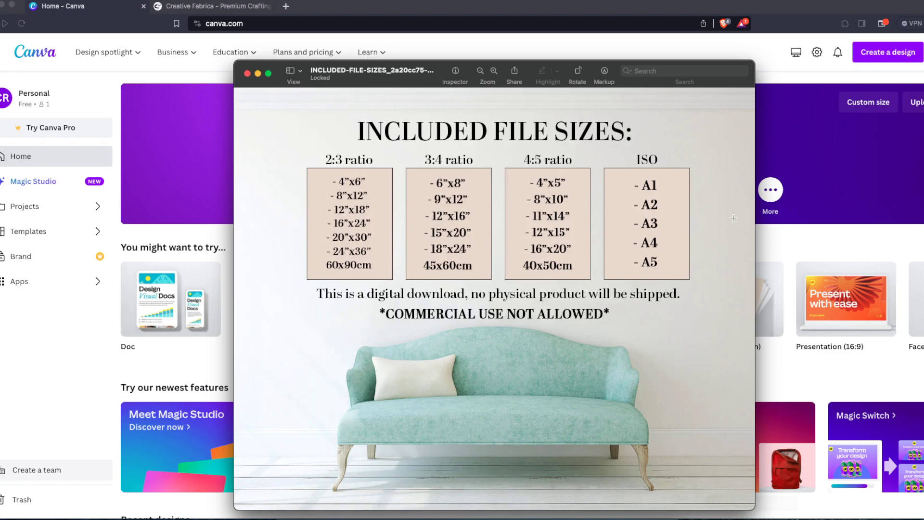
click(794, 233)
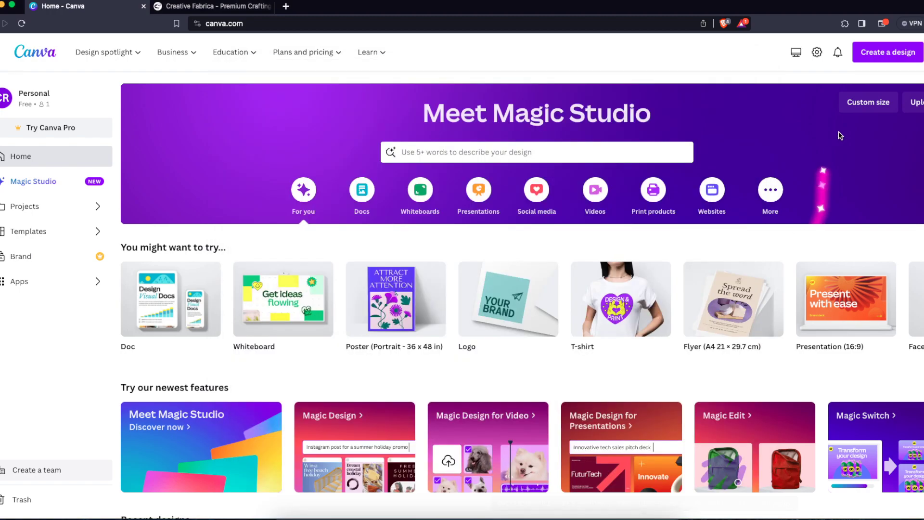
- Create a new Document (A4 Portrait) design by searching design types for a4
click(876, 53)
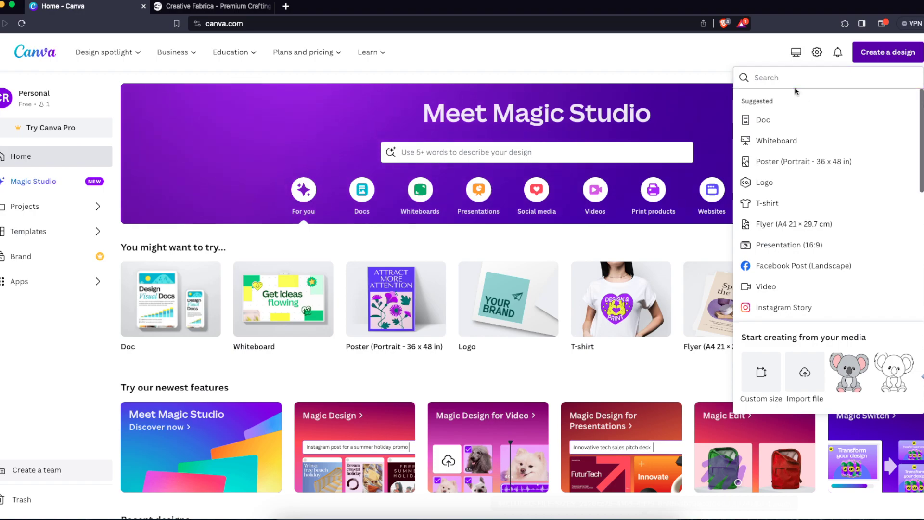
text(a4)
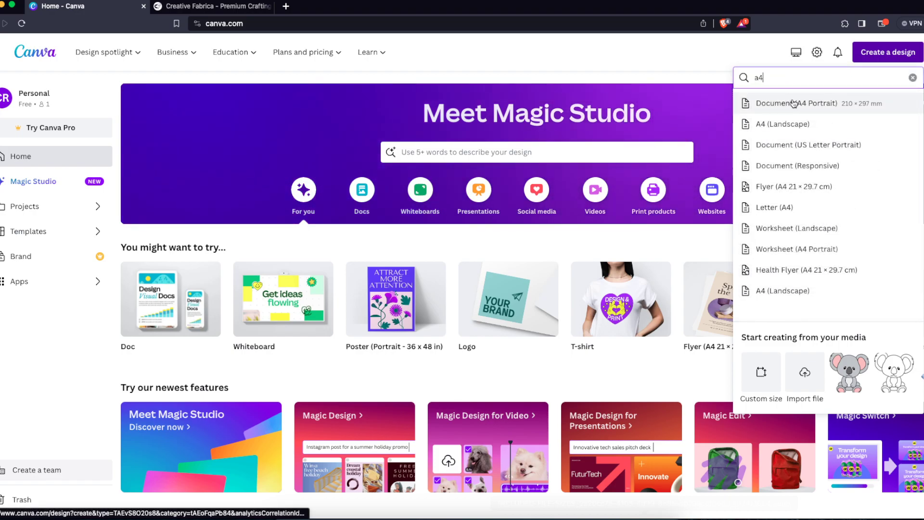
click(829, 111)
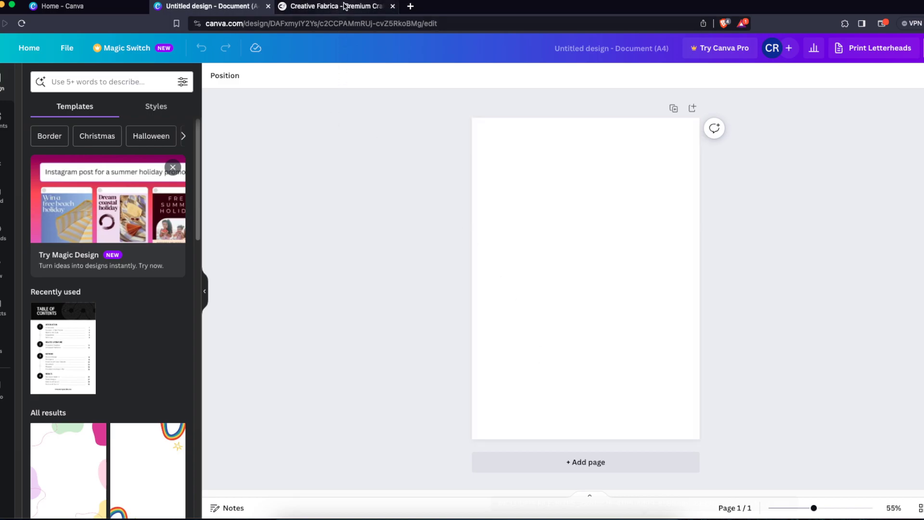
click(345, 5)
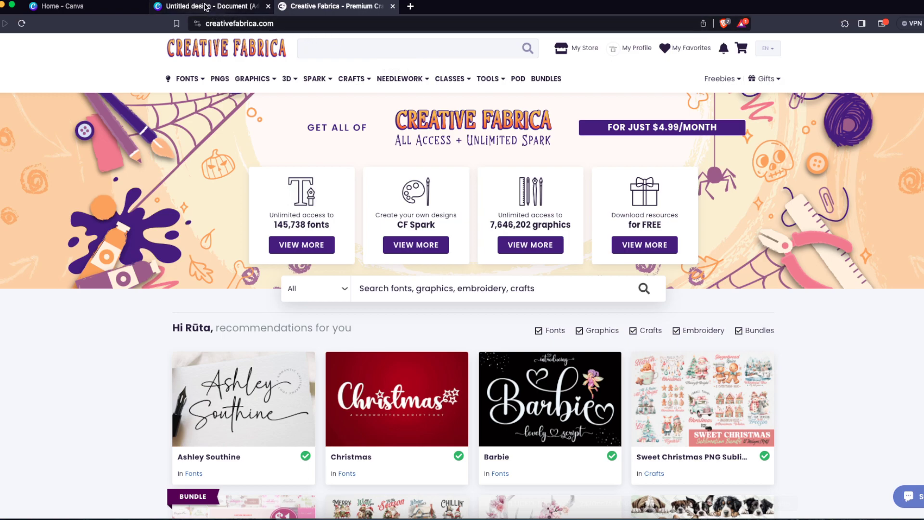
click(207, 7)
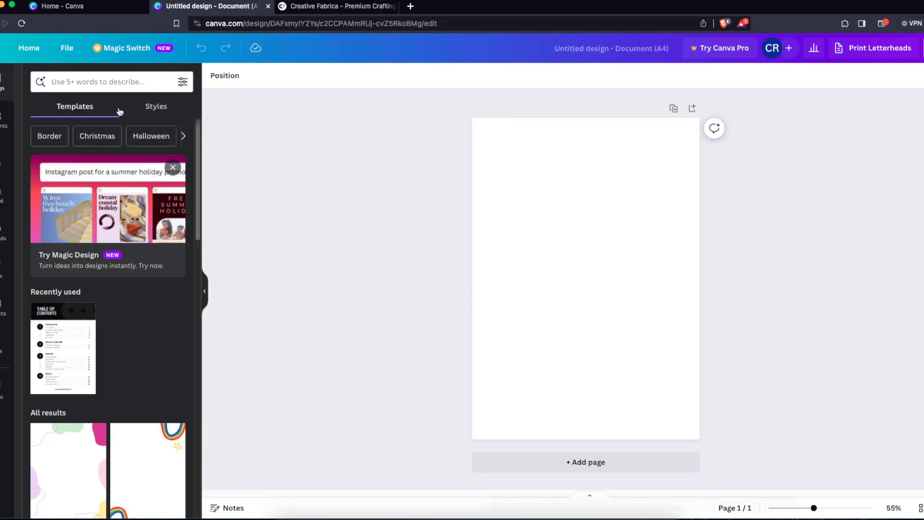
- Add the bear-costume graphic from Elements to the page and shrink it
click(4, 118)
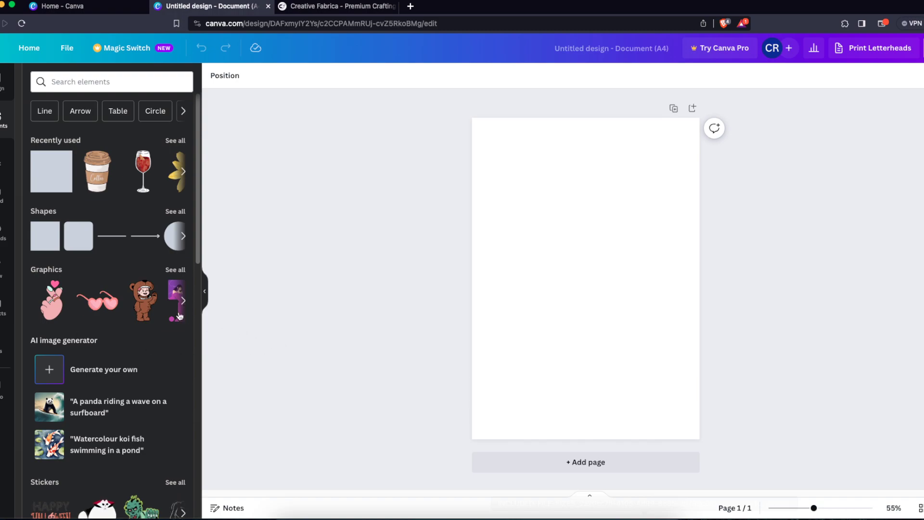
click(145, 304)
drag(634, 210, 644, 234)
click(498, 151)
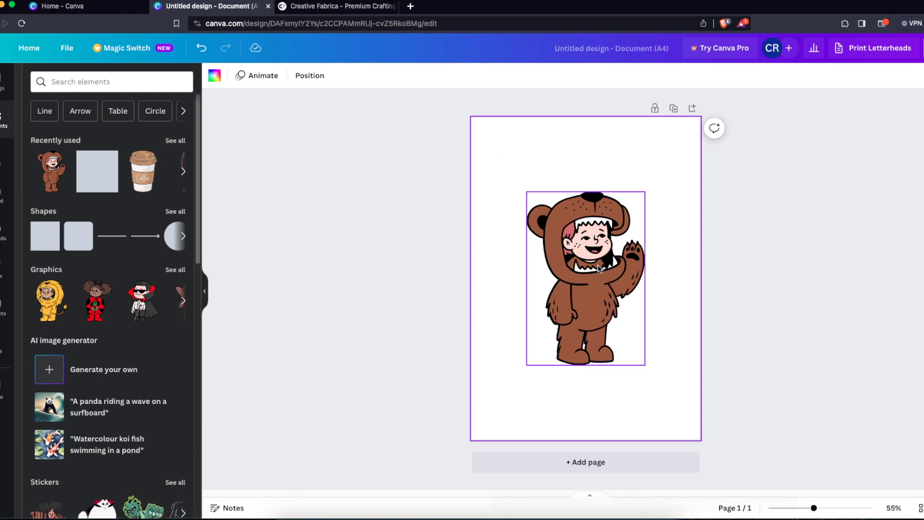
click(606, 243)
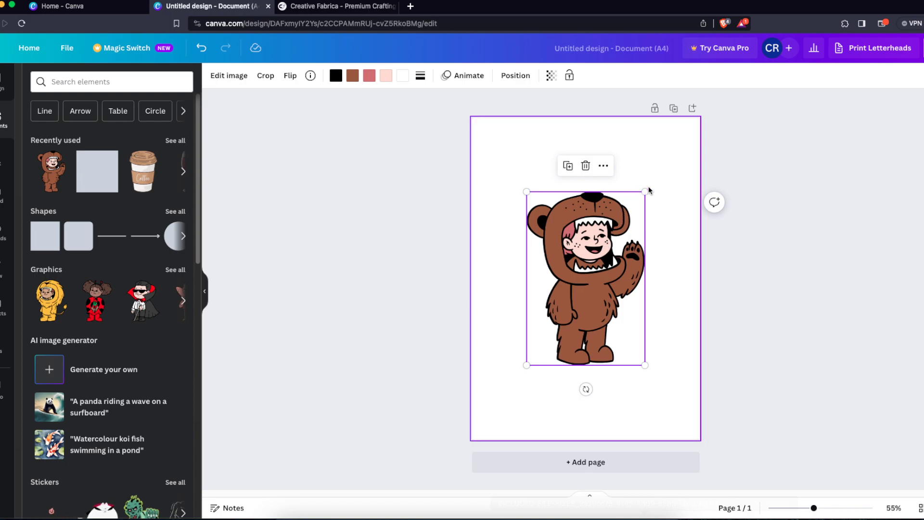
drag(645, 191, 559, 311)
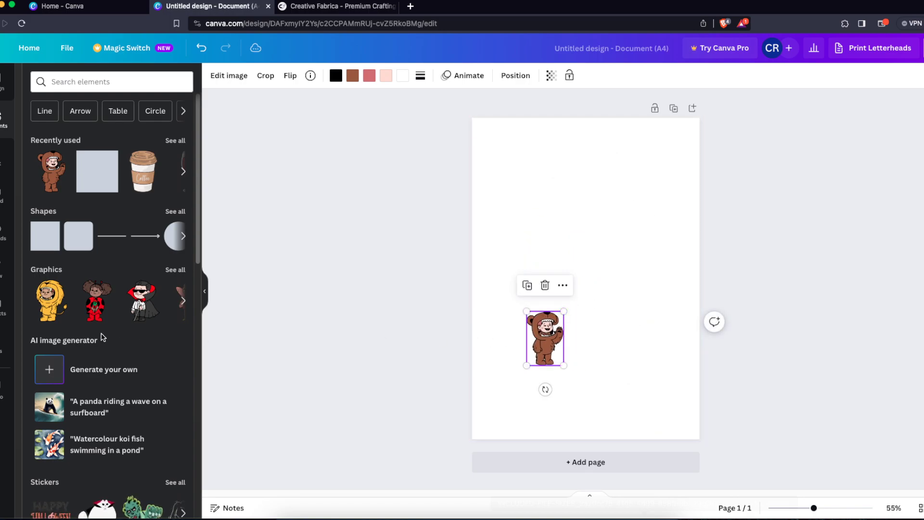
- Add the lion-costume graphic, shrink it and place it beside the bear
click(50, 301)
drag(632, 219, 599, 313)
drag(586, 332, 583, 298)
- Add the ghost graphic and shrink it above the bear
click(142, 300)
drag(625, 212, 538, 276)
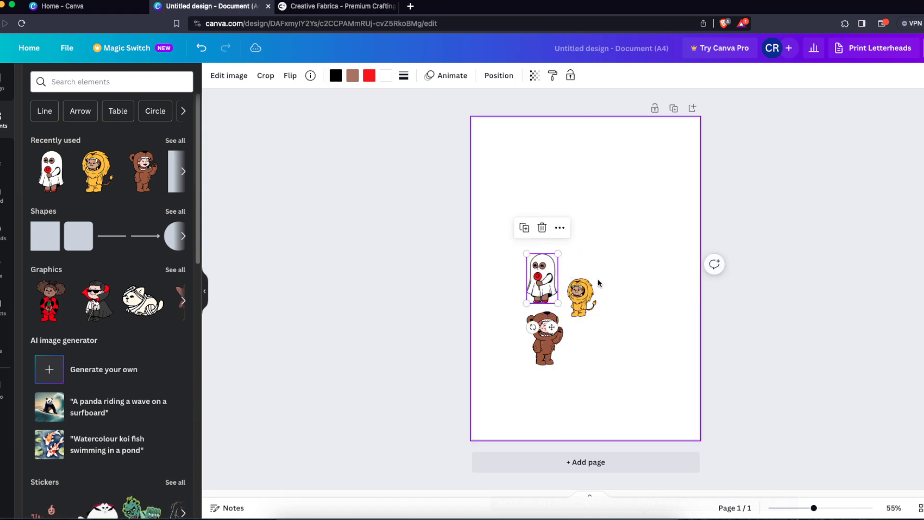
click(621, 189)
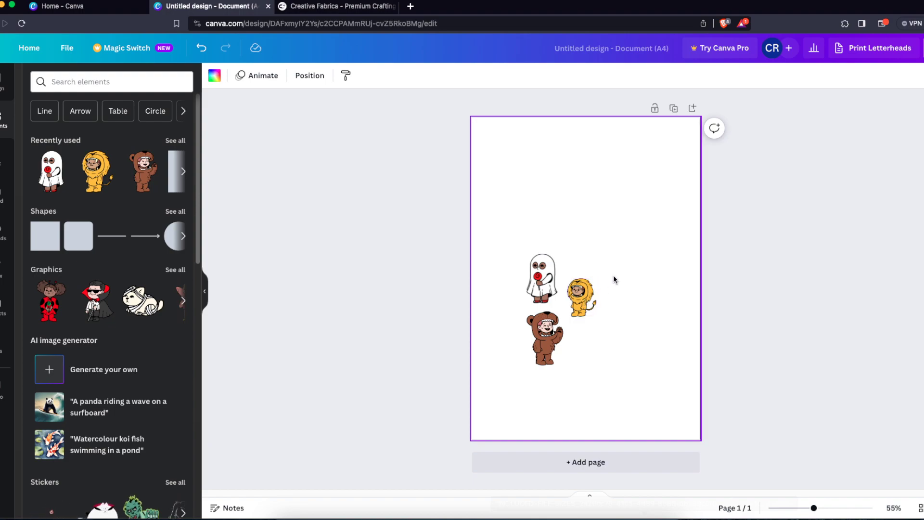
- Select all three graphics on the page and delete them
drag(613, 275, 504, 367)
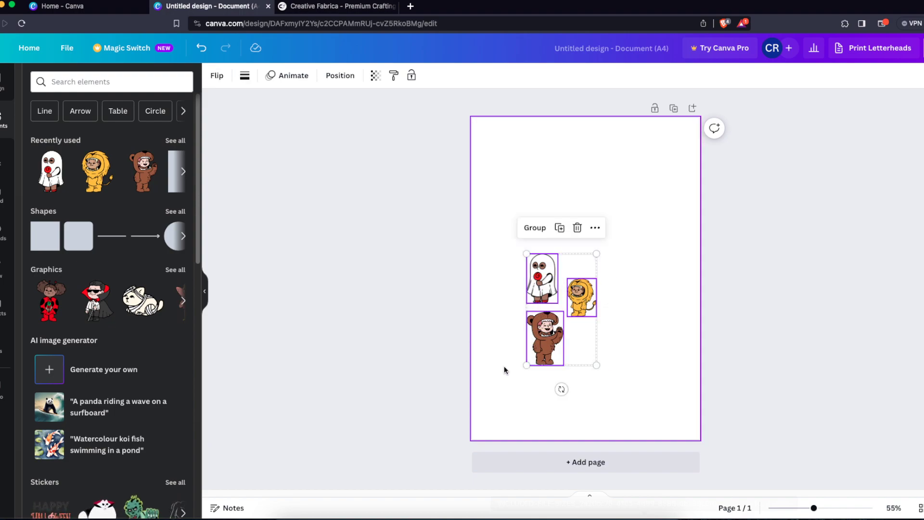
key(Delete)
click(444, 254)
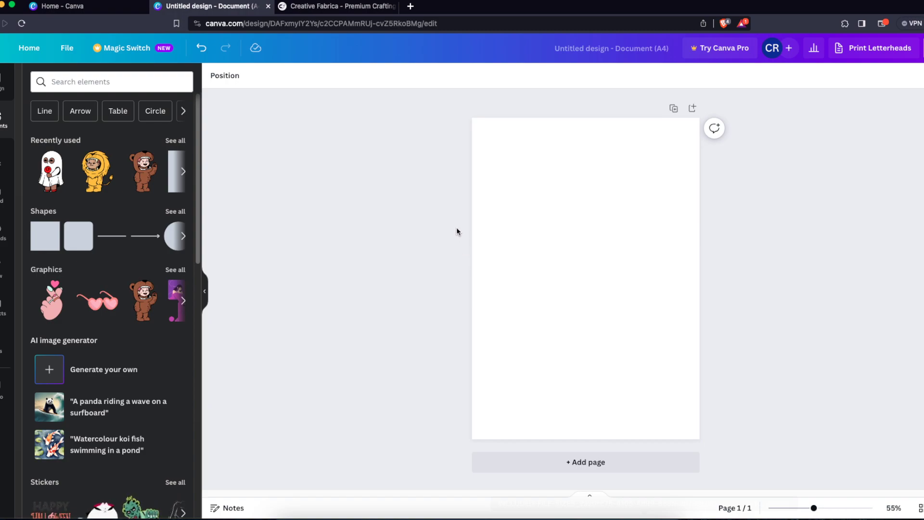
click(320, 7)
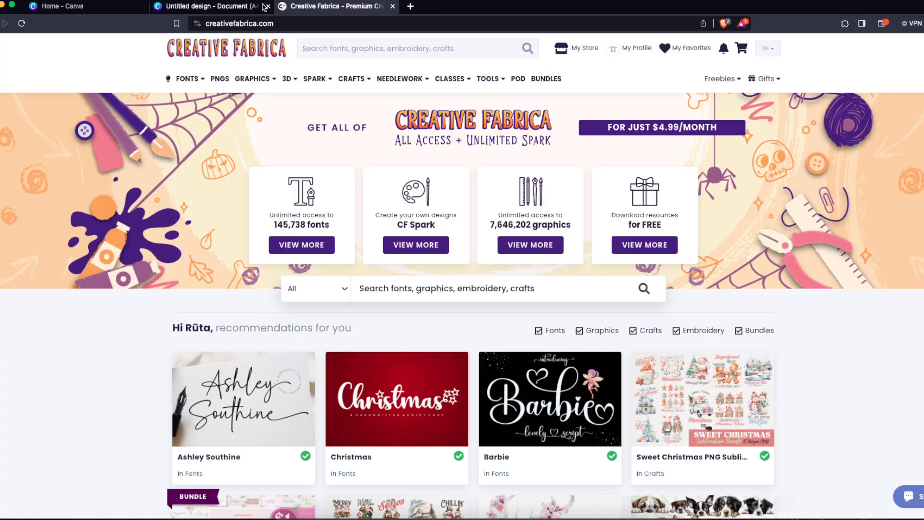
click(269, 7)
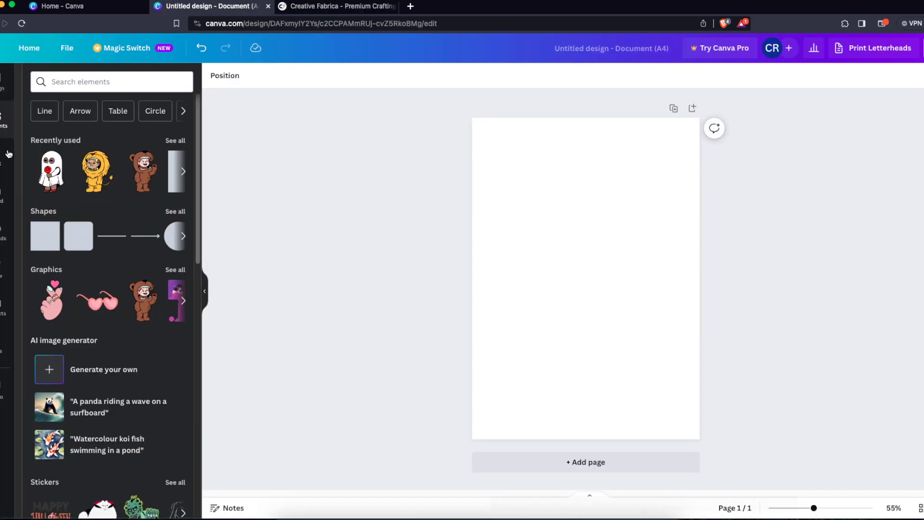
click(63, 153)
click(460, 192)
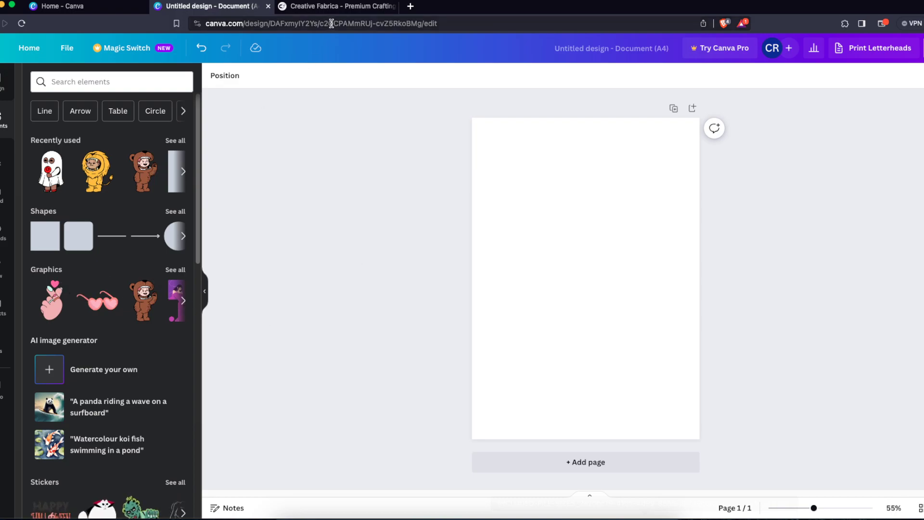
- Search Creative Fabrica for halloween clipart
click(327, 6)
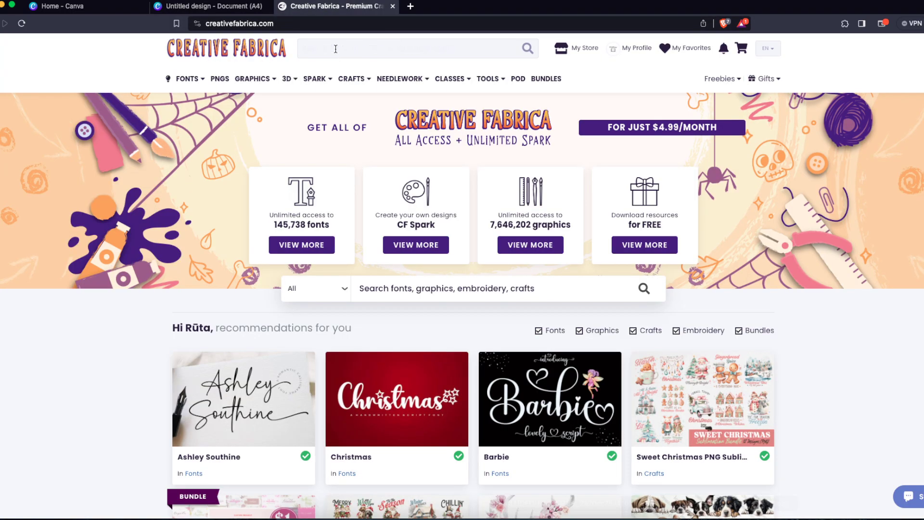
text(halloween clipart)
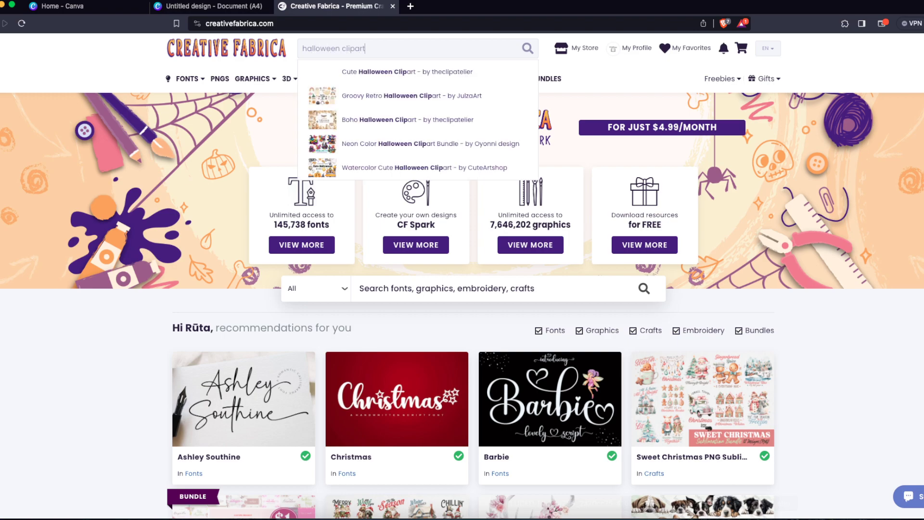
key(Return)
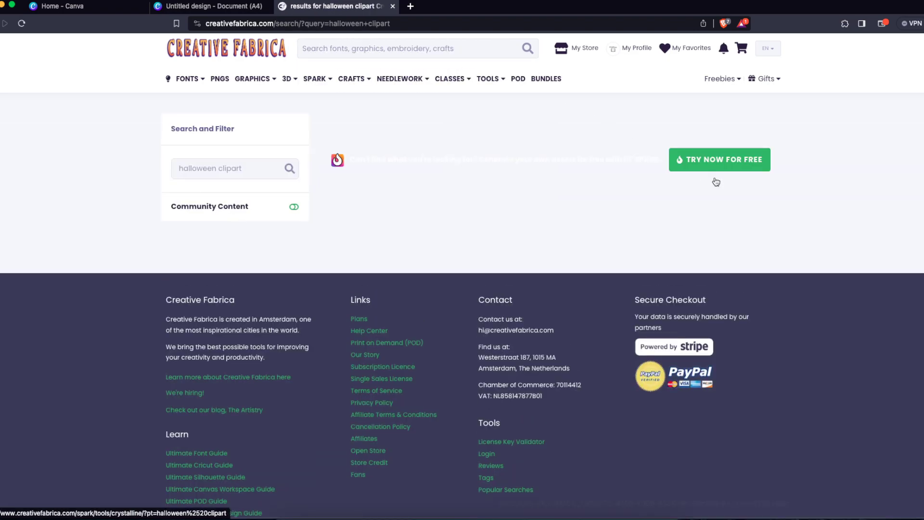
- Open the 3D Inflated Halloween Clipart product and save its download to Downloads
scroll(864, 251, down, 1)
scroll(863, 251, down, 4)
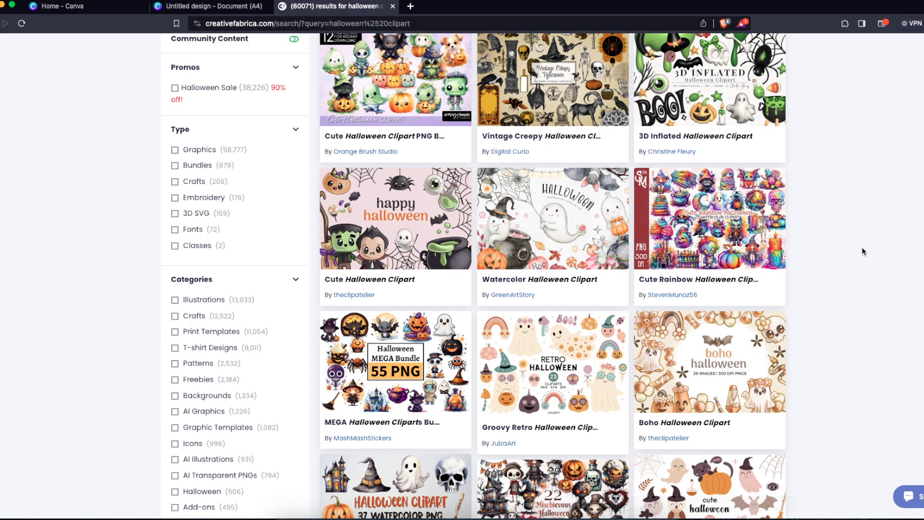
scroll(862, 249, down, 4)
scroll(862, 250, up, 8)
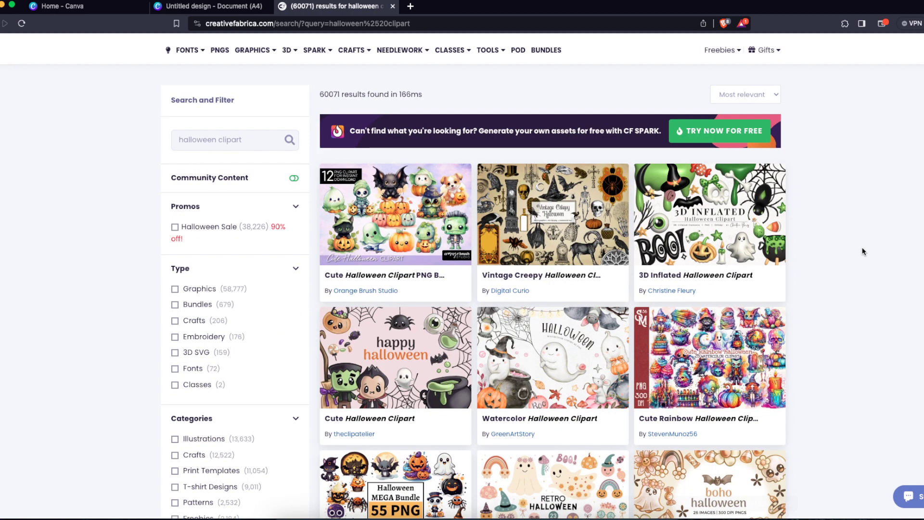
click(703, 213)
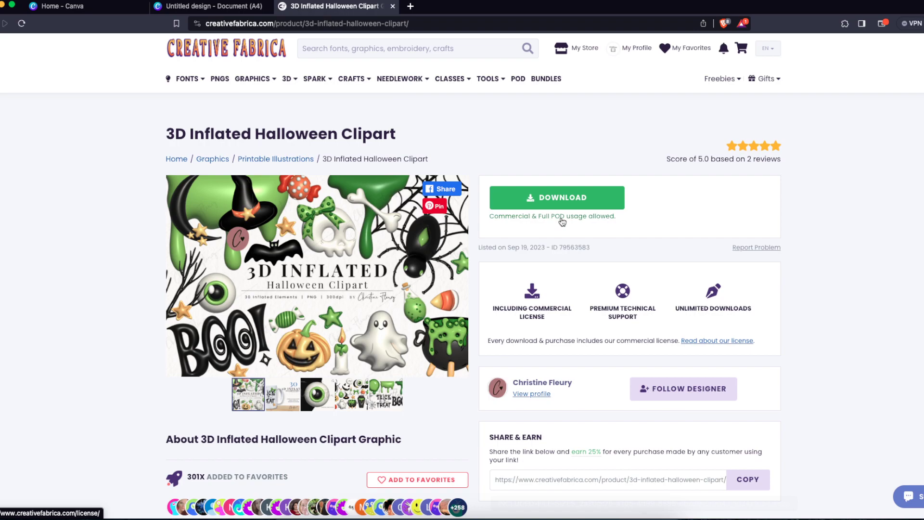
click(558, 204)
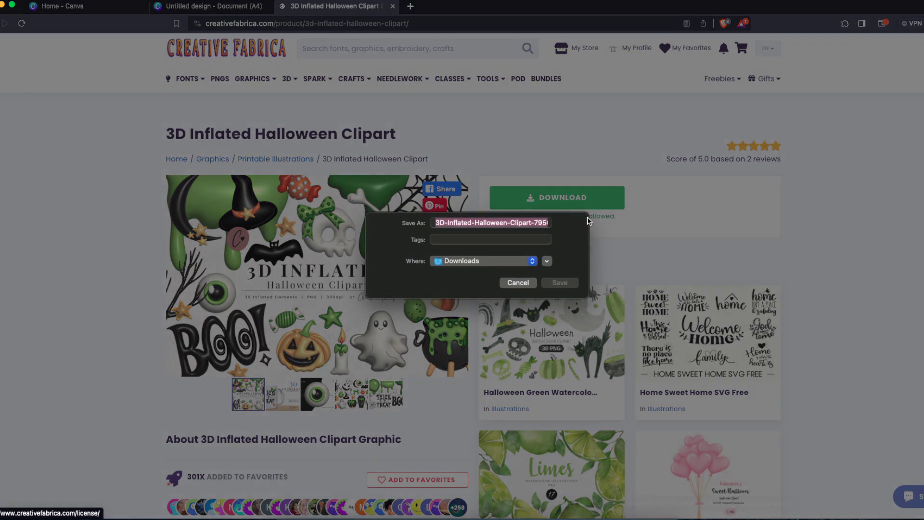
click(561, 283)
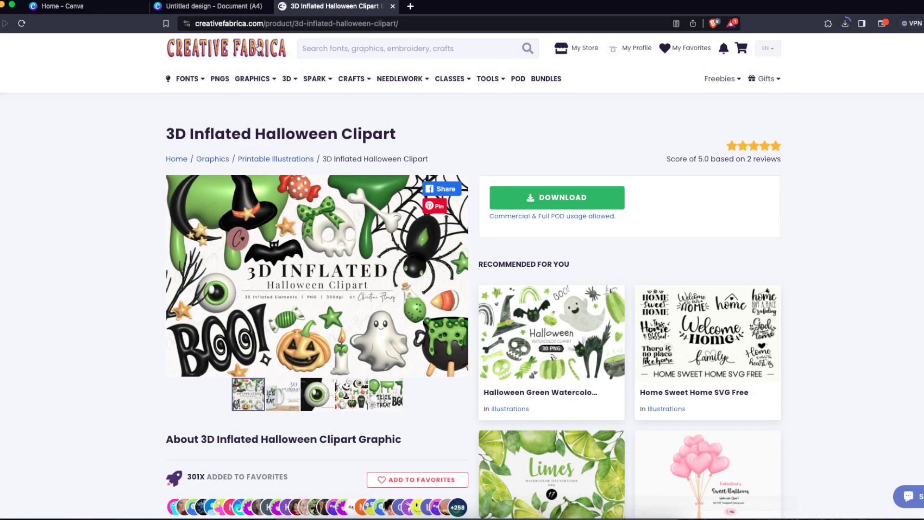
- Back in the design, add the 3D ghost image from Uploads, shrink it and move it upward
click(208, 6)
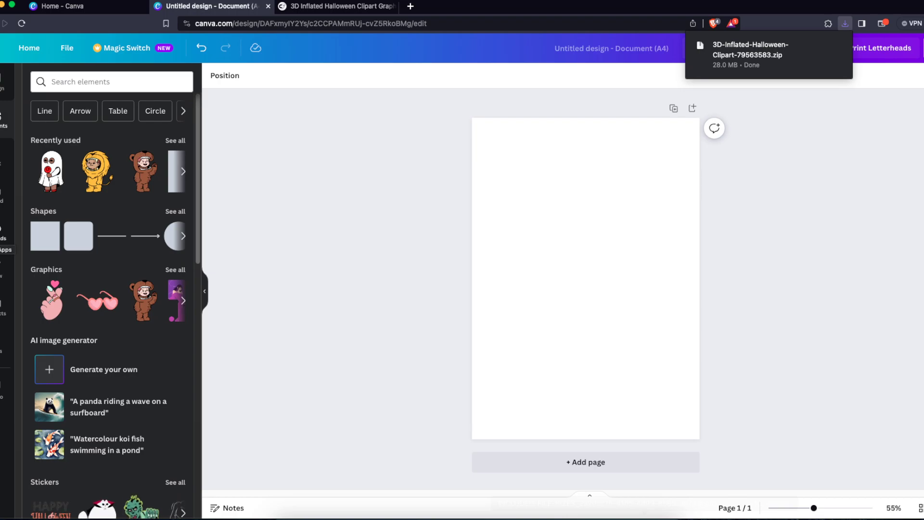
click(3, 232)
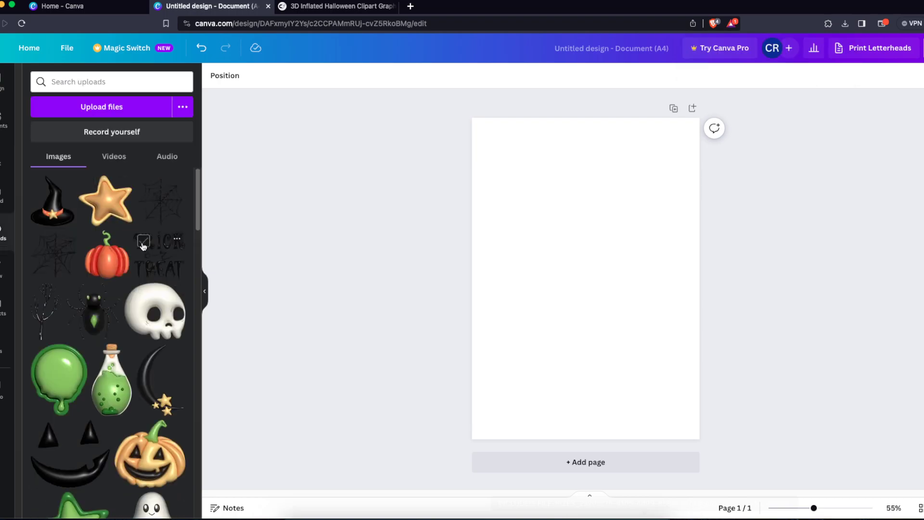
scroll(154, 289, down, 5)
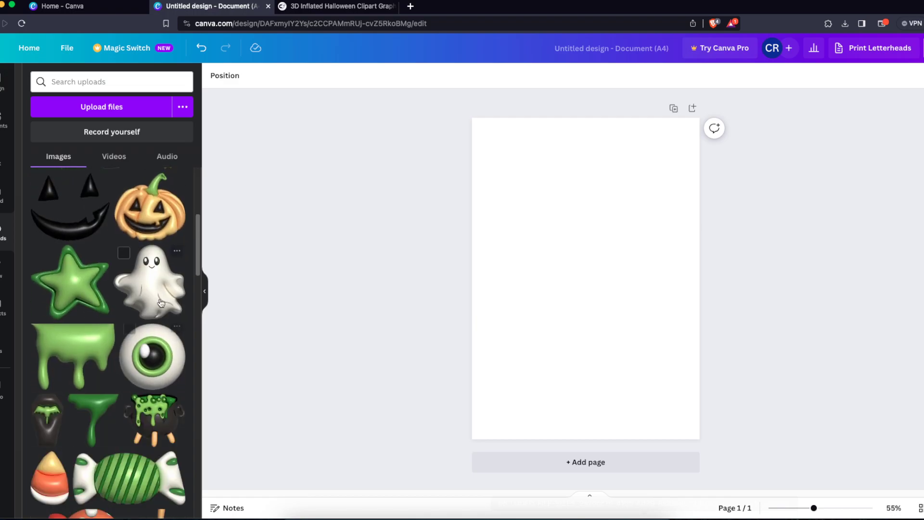
scroll(159, 297, down, 2)
click(149, 210)
drag(667, 193, 591, 310)
drag(537, 332, 537, 246)
- Add the light green slime drip image, shrink it and place it in the page's top-left corner
click(73, 279)
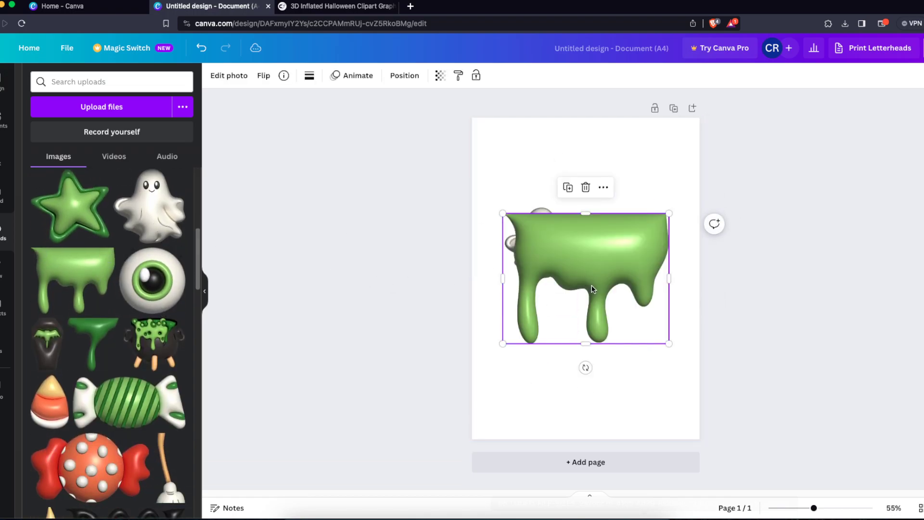
drag(592, 289, 572, 215)
drag(645, 270, 582, 191)
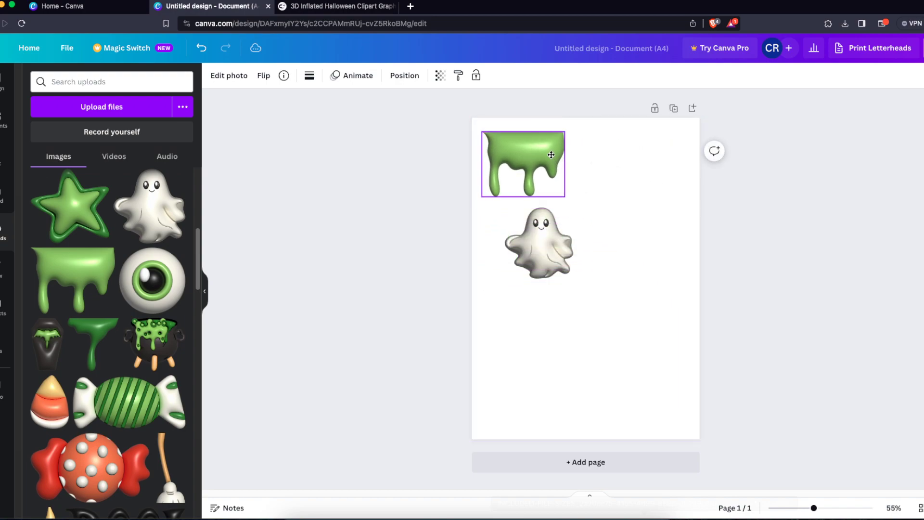
click(602, 198)
drag(531, 160, 510, 138)
click(695, 308)
drag(510, 139, 510, 135)
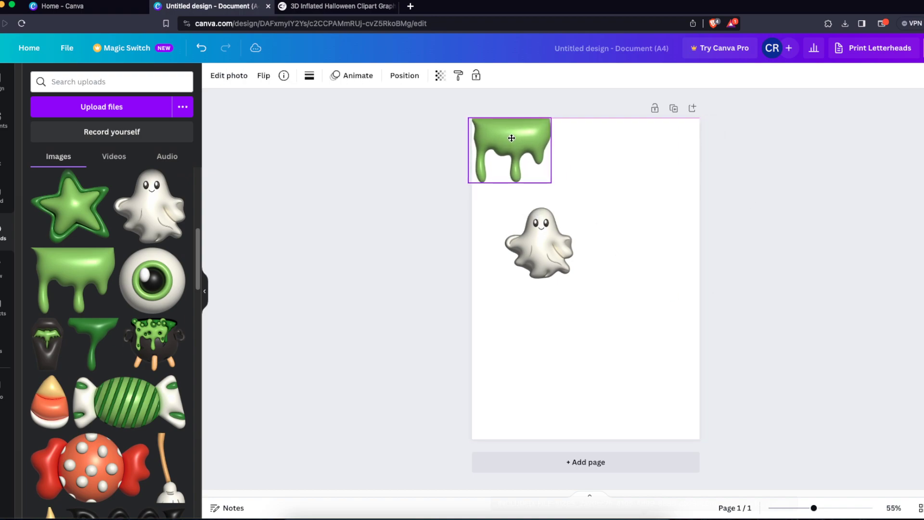
- Shrink the slime drip further while keeping it in the top-left corner
click(588, 166)
click(541, 158)
drag(551, 180, 513, 140)
click(582, 177)
- Add the dark green drip image and shrink it beside the slime drip along the top edge
click(74, 343)
drag(608, 275, 636, 195)
drag(699, 296, 542, 134)
click(588, 148)
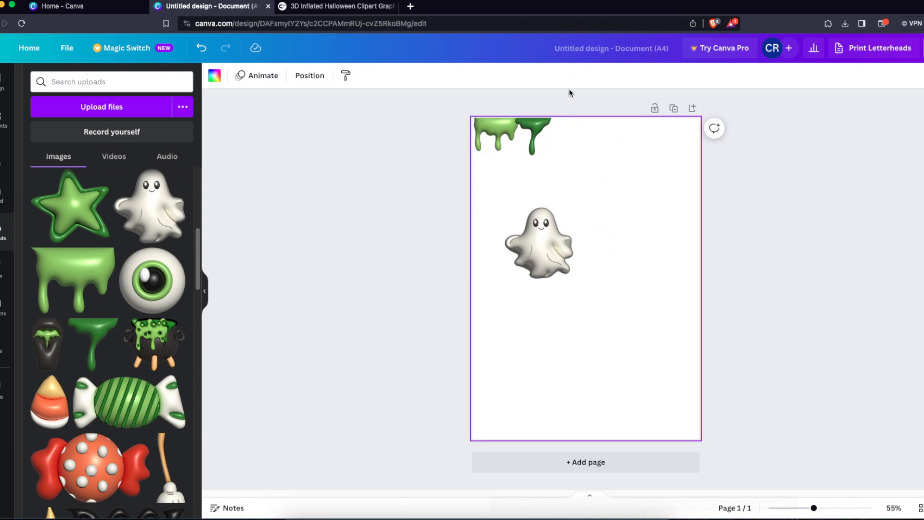
- Nudge both drip images so they sit flush along the page's top-left edge
click(499, 125)
drag(503, 127, 508, 132)
click(586, 134)
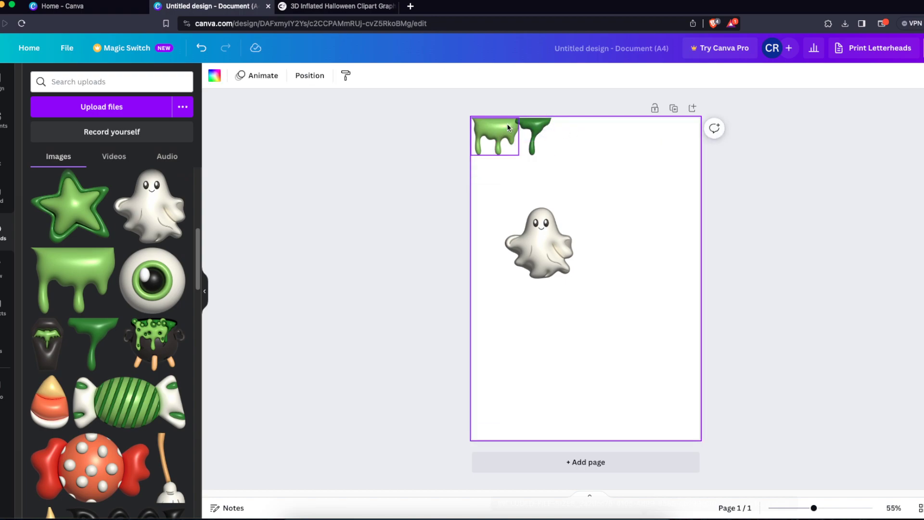
click(505, 123)
click(539, 130)
drag(539, 130, 535, 129)
click(608, 144)
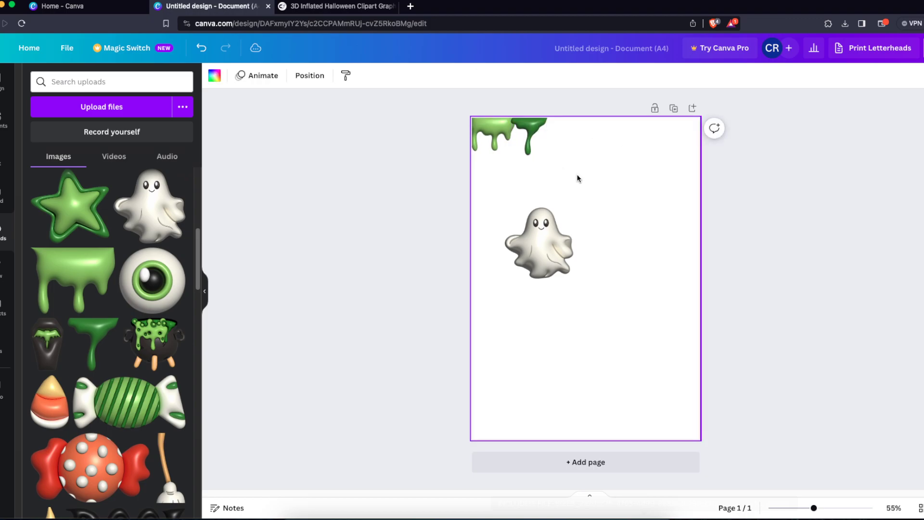
- Add the "Trick or Treat" lettering image from the uploads, resize it and centre it on the page
scroll(161, 318, down, 5)
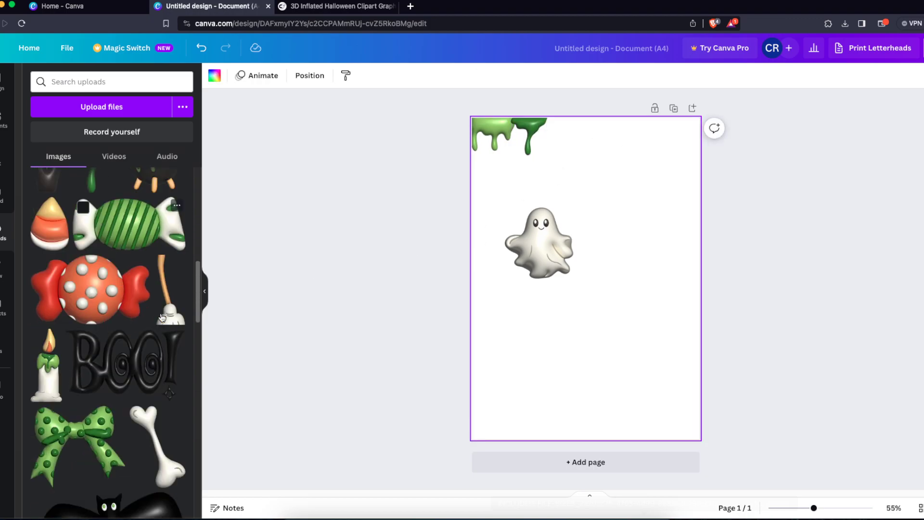
scroll(161, 316, up, 10)
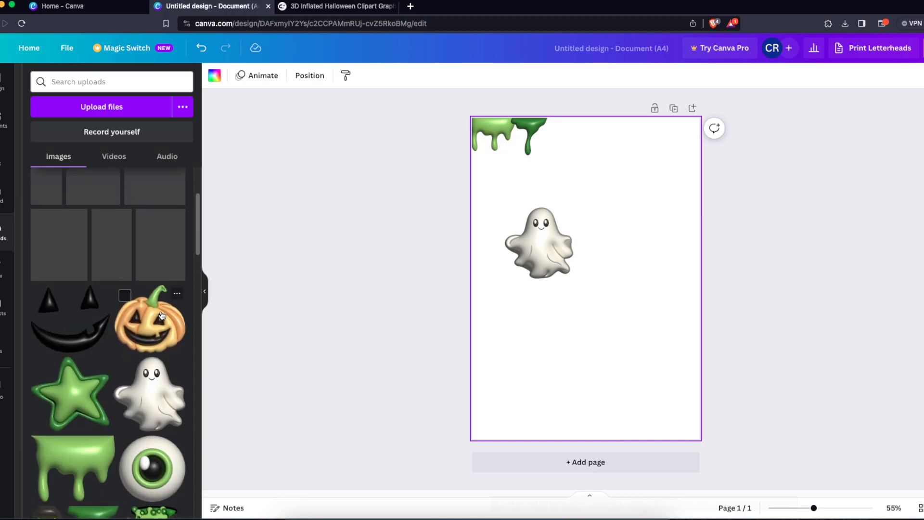
scroll(162, 316, up, 3)
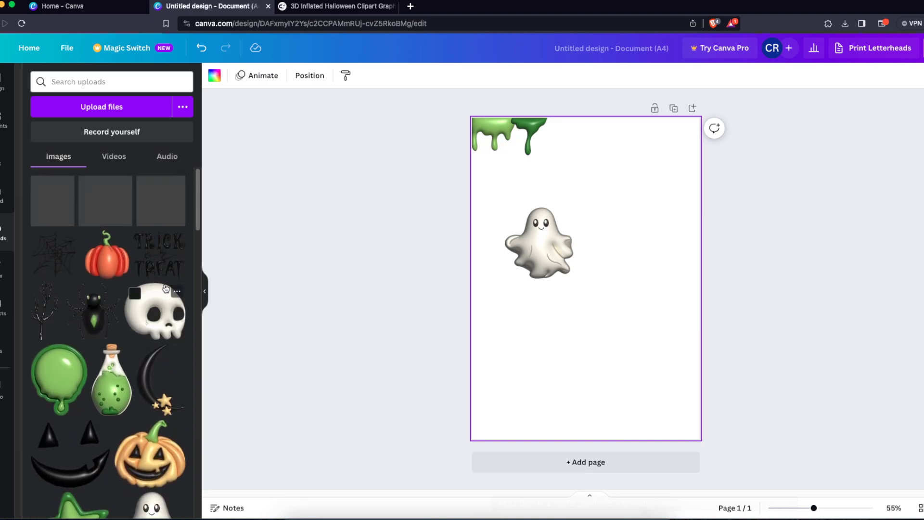
click(159, 255)
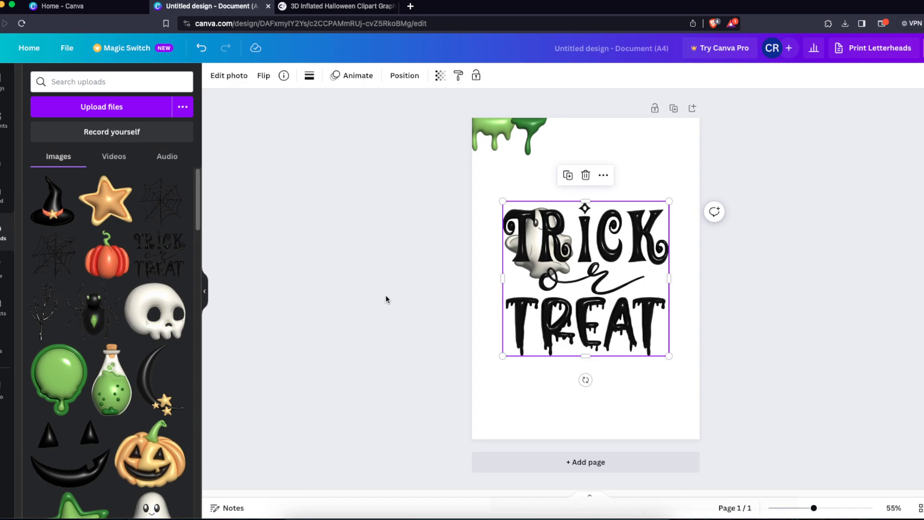
drag(565, 223, 587, 266)
drag(691, 244, 613, 273)
drag(539, 247, 536, 354)
mouse_move(599, 274)
mouse_down()
mouse_move(568, 250)
mouse_move(646, 315)
mouse_move(601, 271)
mouse_move(601, 280)
mouse_up()
- Move the ghost to the page's top-right corner and tilt it slightly
drag(559, 340, 664, 172)
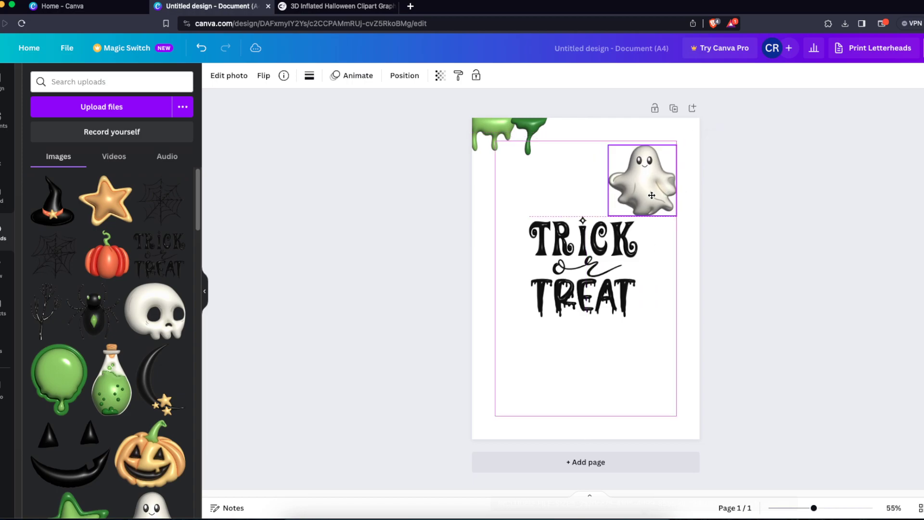
drag(642, 220, 659, 242)
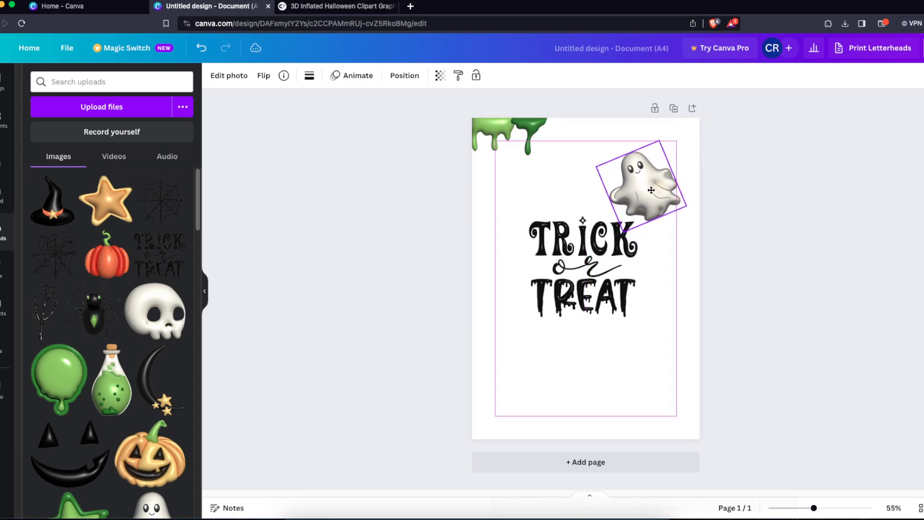
- Add the red pumpkin image below the lettering, shrinking and tilting it slightly
click(652, 276)
click(121, 269)
drag(618, 282, 613, 326)
drag(661, 232, 571, 387)
drag(520, 385, 585, 349)
drag(586, 399, 575, 398)
mouse_move(593, 344)
mouse_down()
mouse_move(609, 354)
mouse_move(619, 347)
mouse_move(653, 271)
mouse_move(666, 265)
mouse_move(636, 342)
mouse_move(593, 343)
mouse_up()
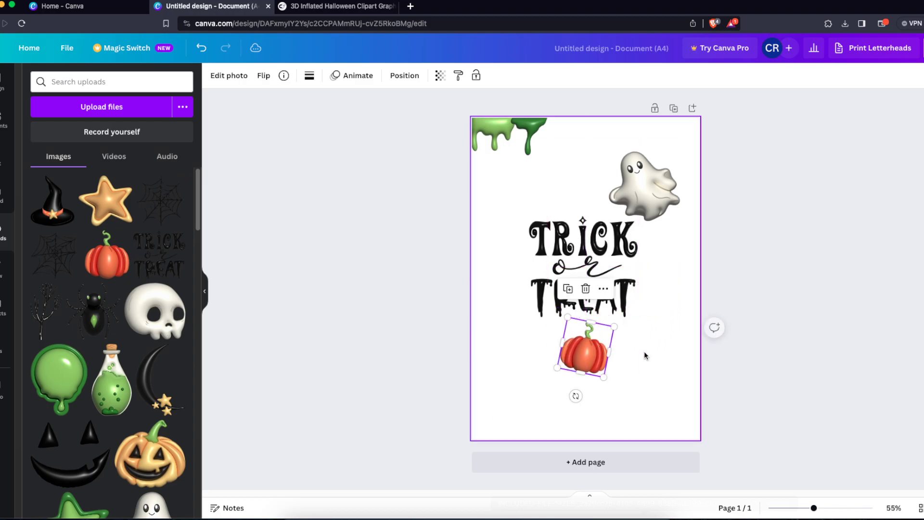
click(644, 350)
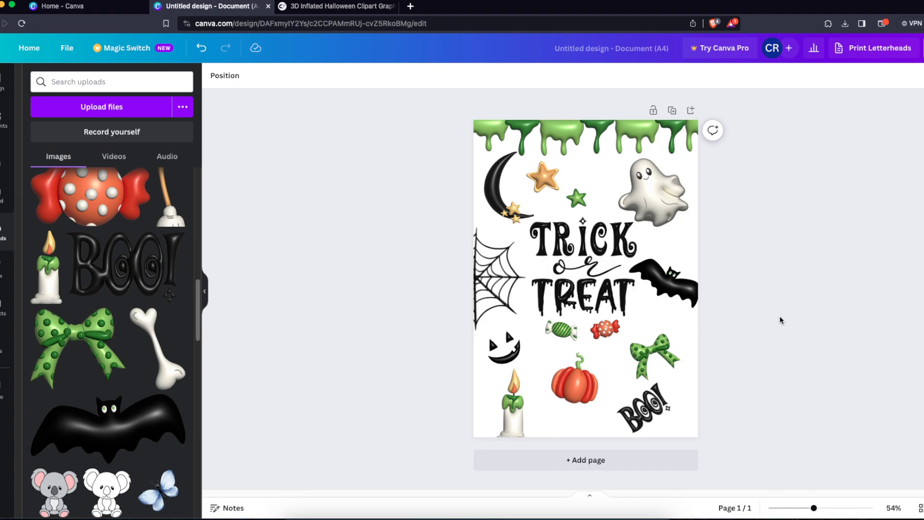
- Set the page background to the light cream colour taken from the ghost photo colours
click(691, 406)
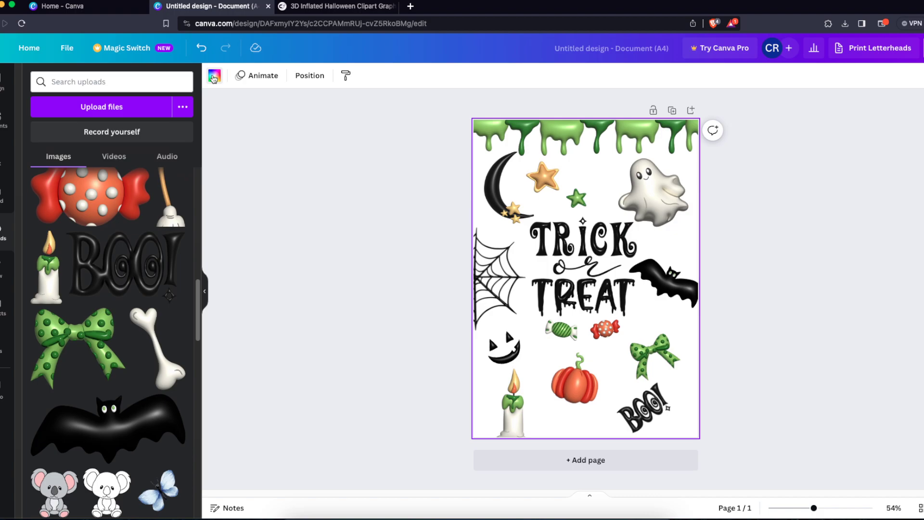
click(214, 77)
click(67, 246)
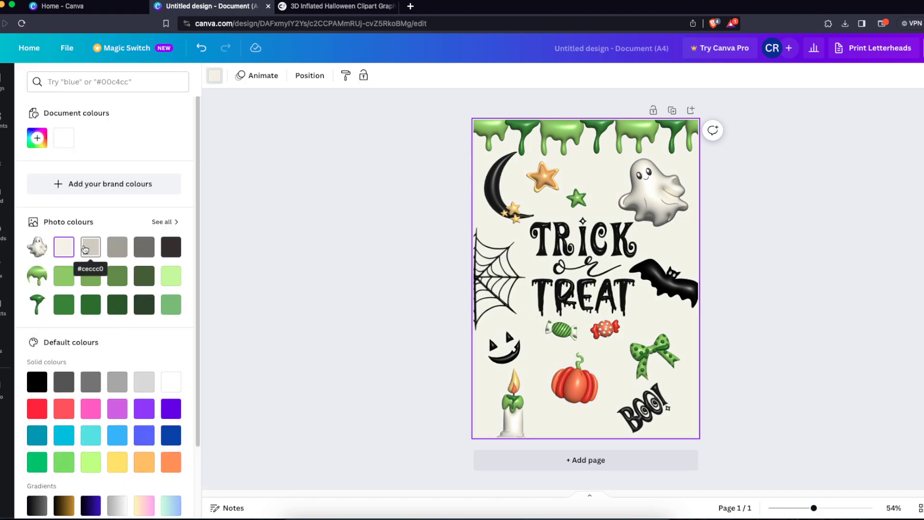
click(84, 252)
click(65, 247)
click(344, 252)
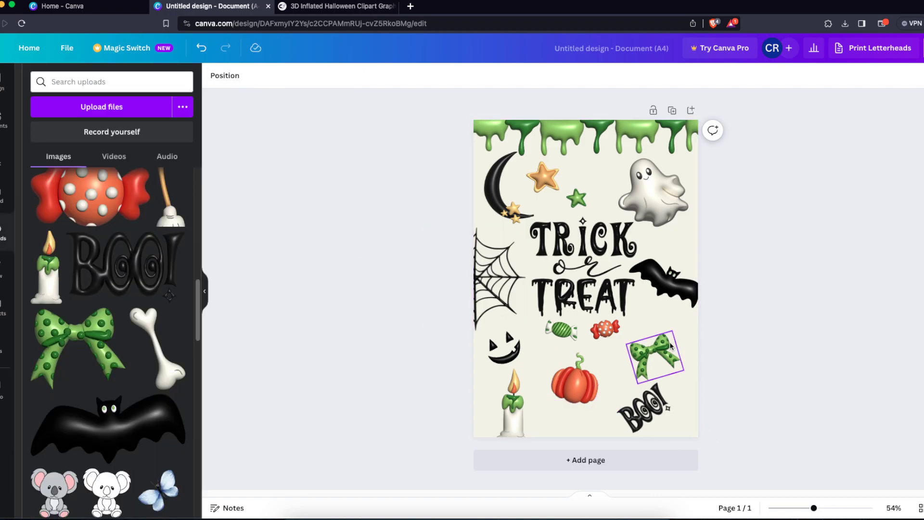
- Examine the photo effects and filters available for the ghost and moon images
click(656, 200)
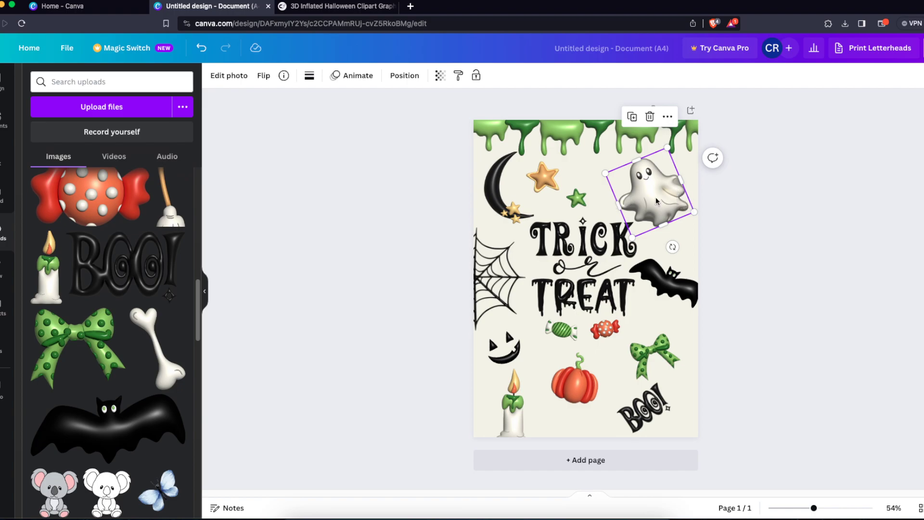
click(235, 77)
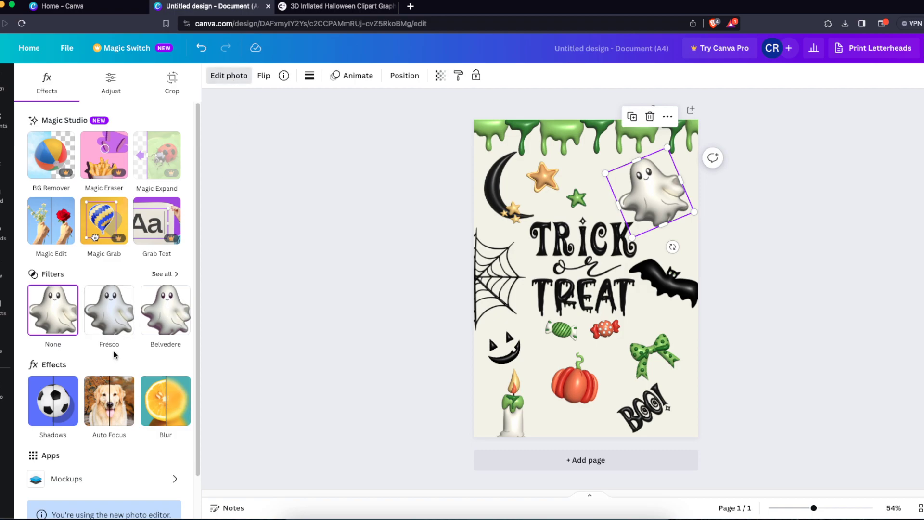
scroll(129, 419, down, 1)
scroll(162, 453, up, 1)
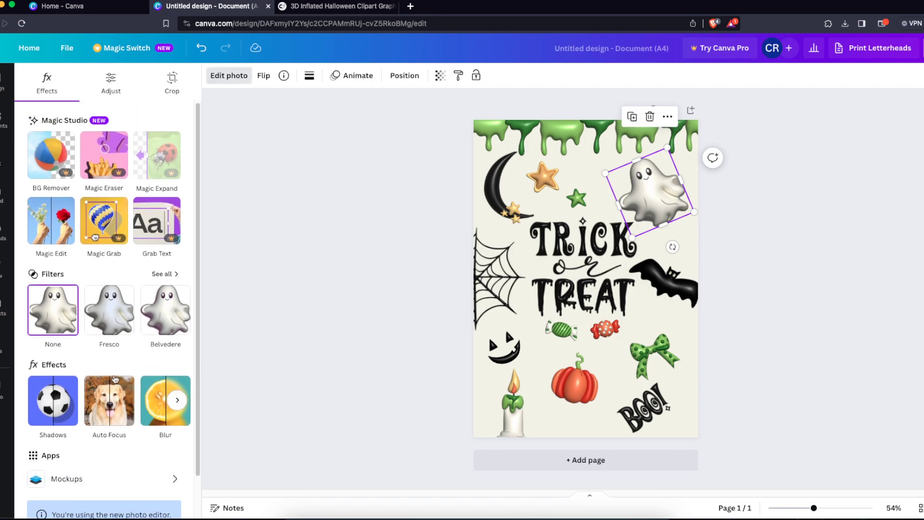
click(501, 212)
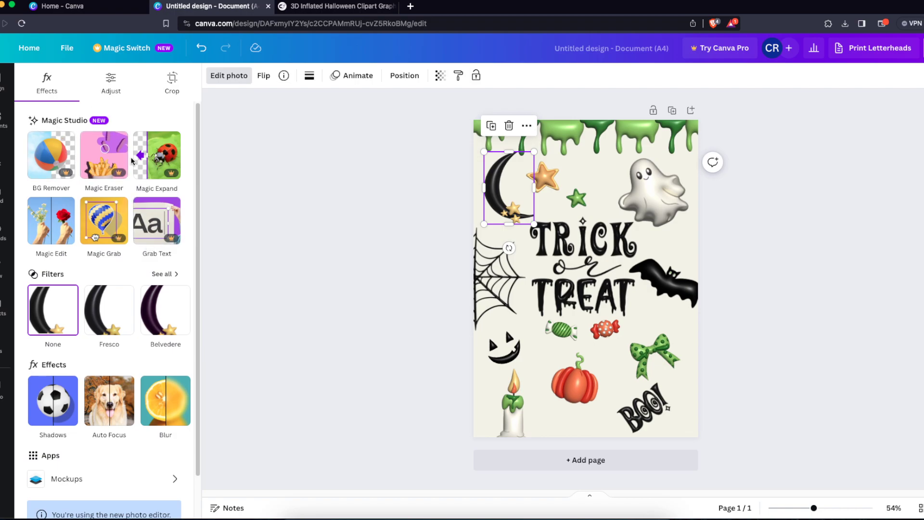
scroll(150, 269, down, 1)
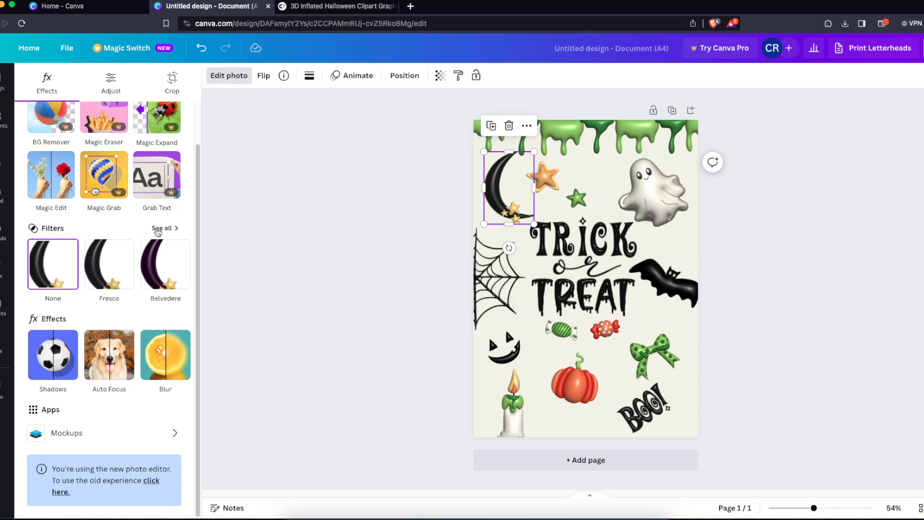
click(183, 357)
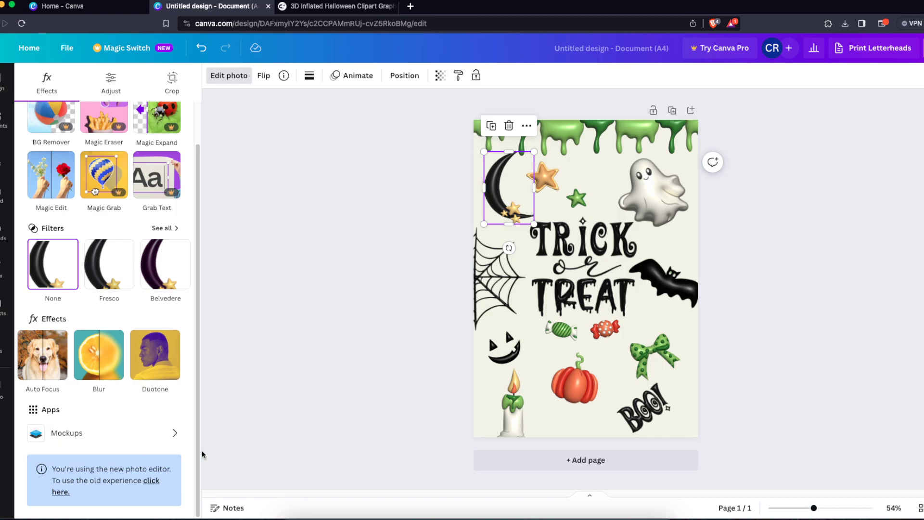
click(284, 389)
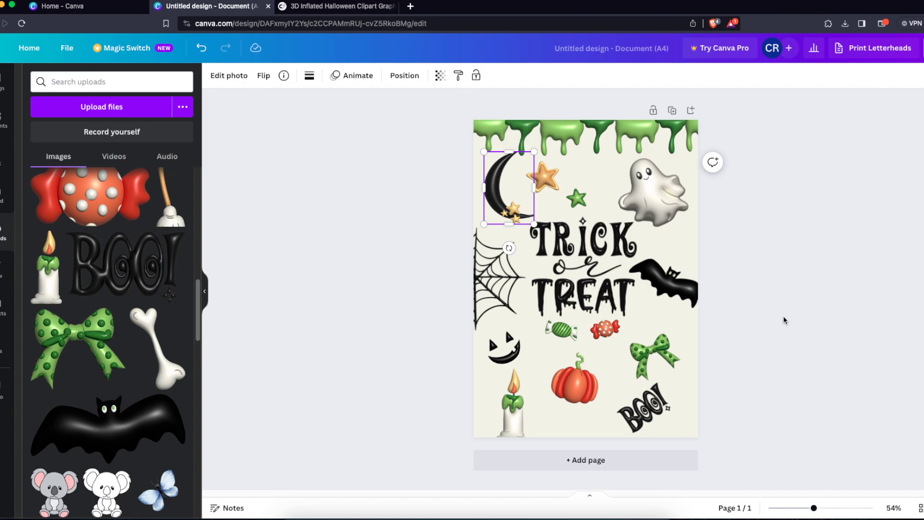
click(729, 373)
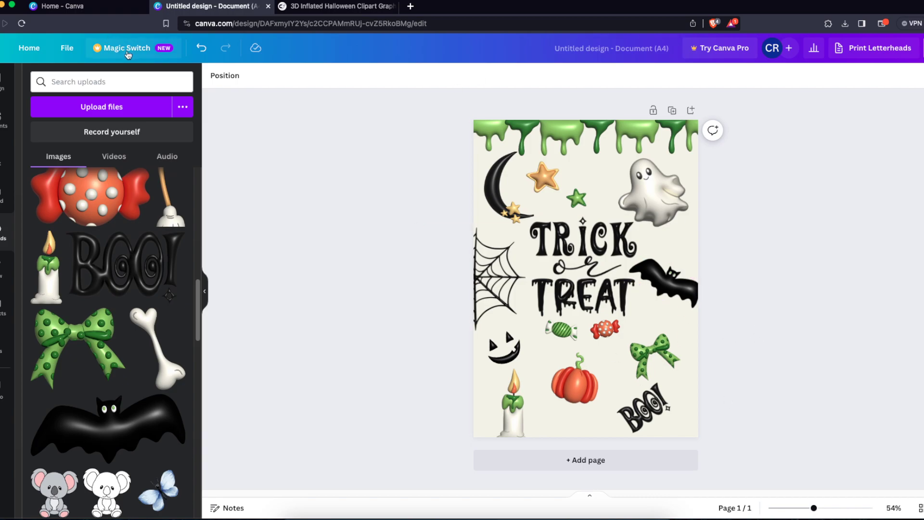
click(67, 48)
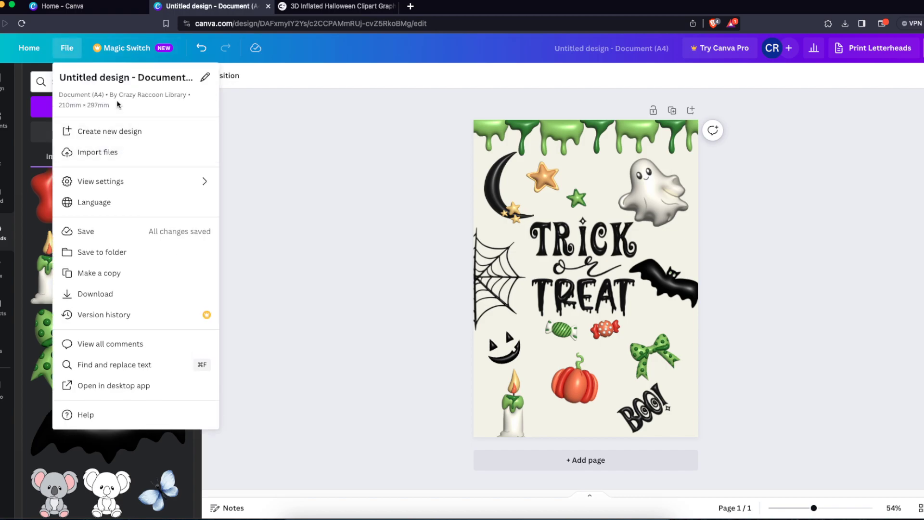
click(378, 219)
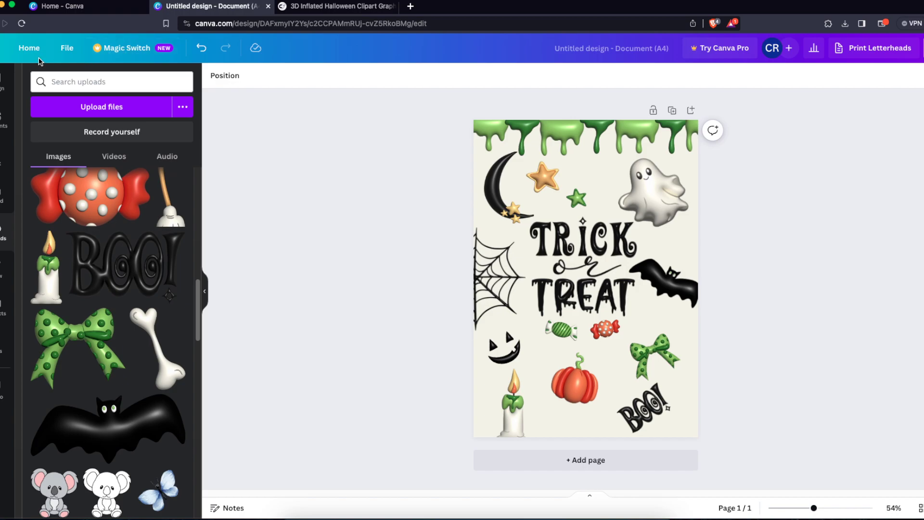
click(67, 48)
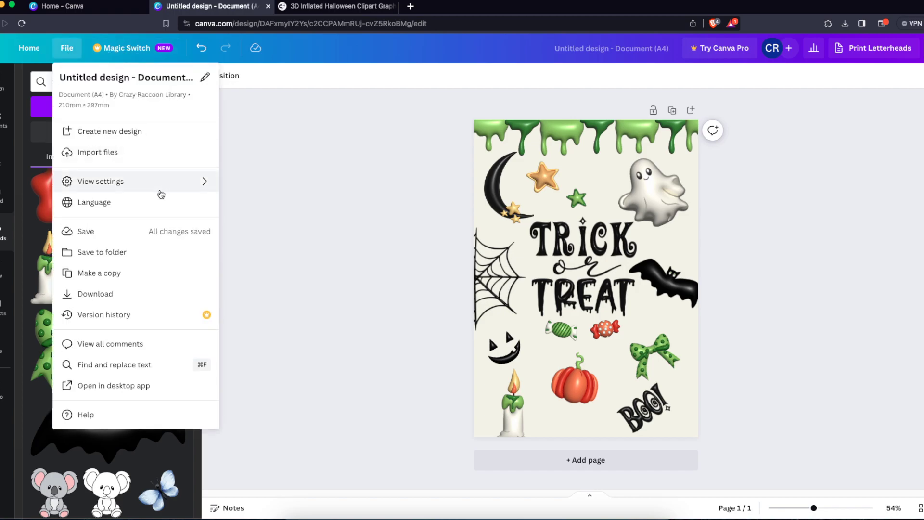
click(258, 177)
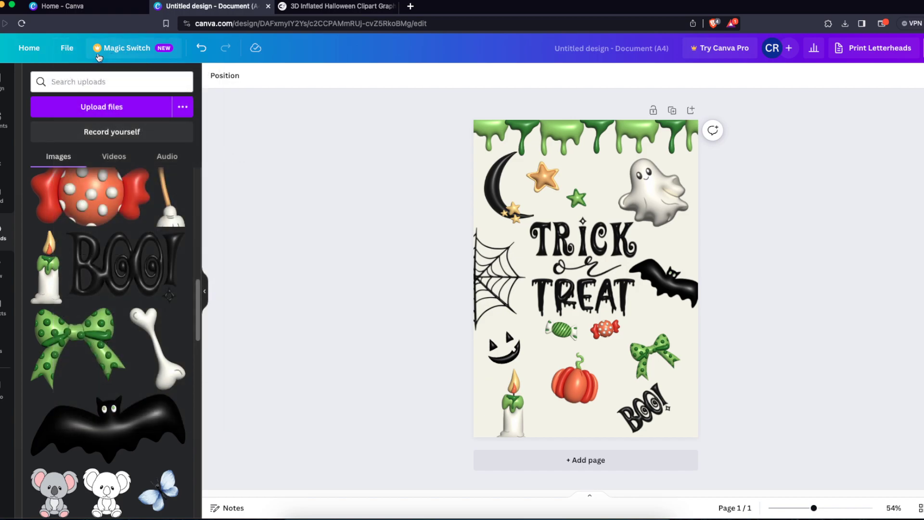
click(67, 48)
click(121, 49)
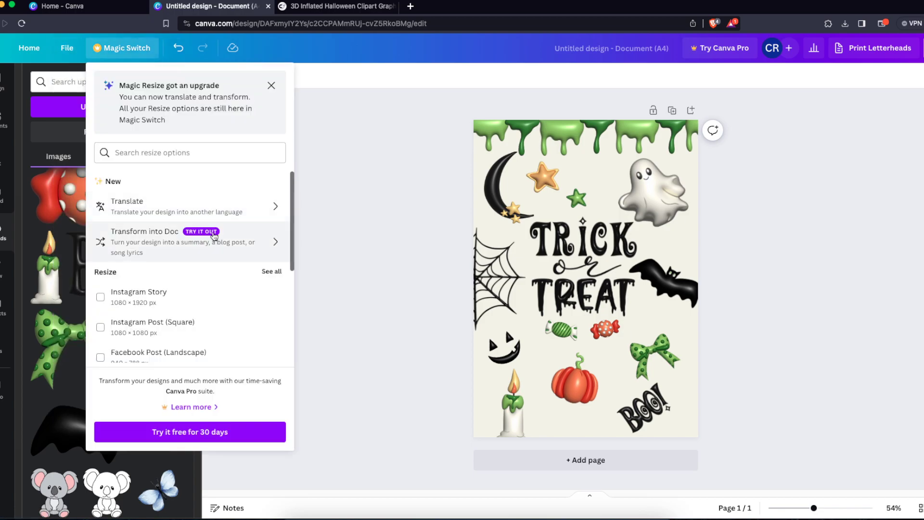
scroll(214, 332, down, 5)
scroll(168, 260, up, 5)
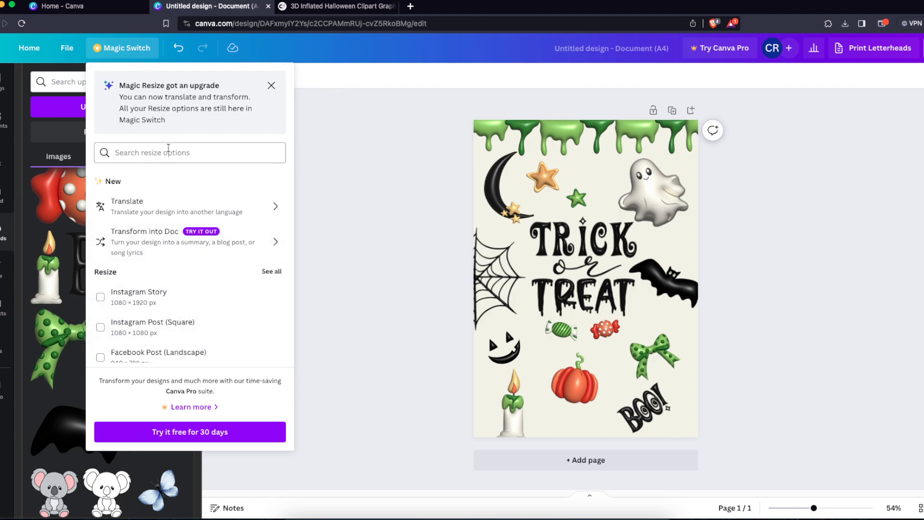
click(434, 197)
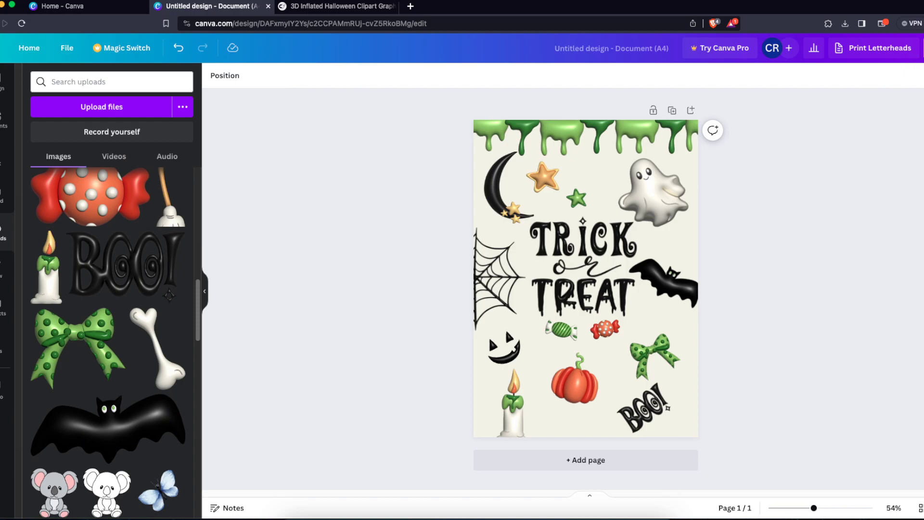
- Download the design as a PDF Print file with the RGB colour profile
click(921, 48)
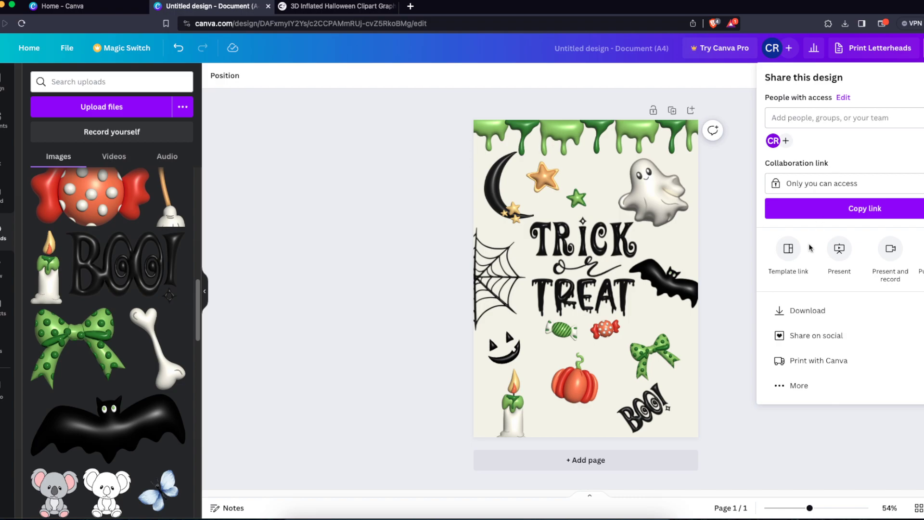
click(792, 310)
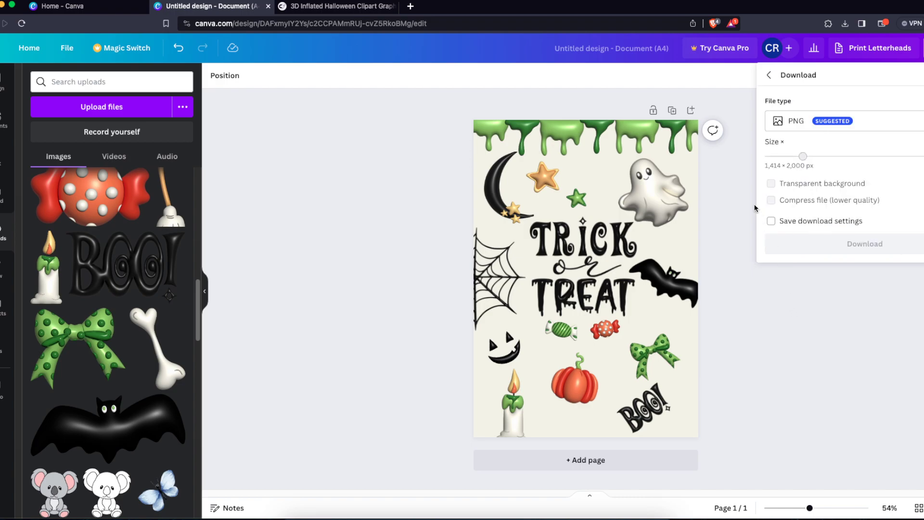
click(792, 123)
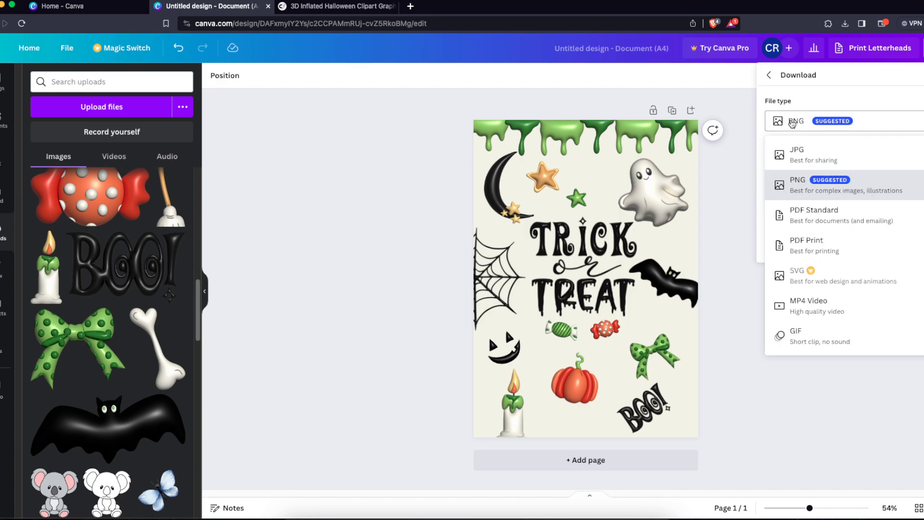
click(805, 239)
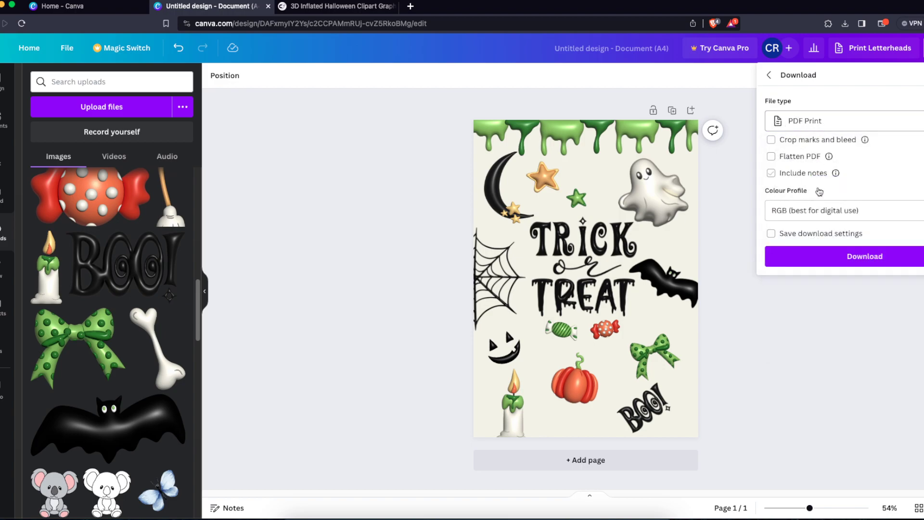
click(821, 213)
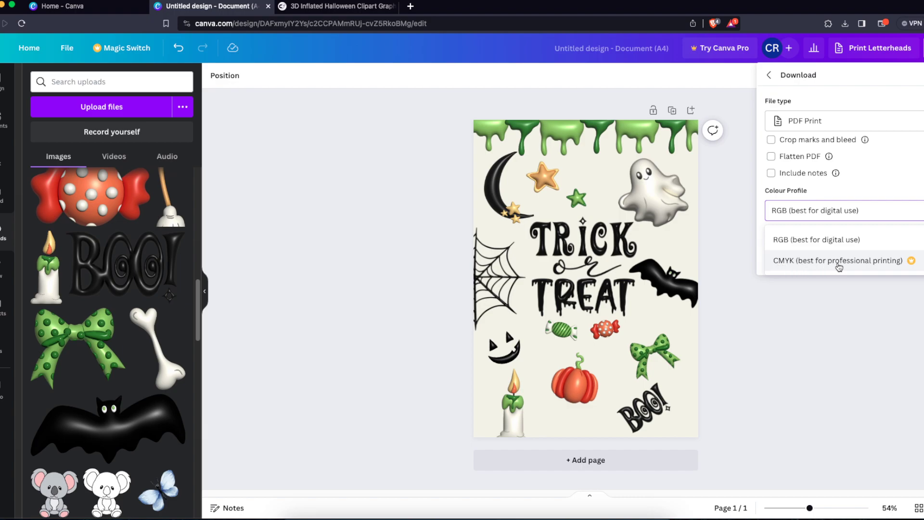
click(824, 216)
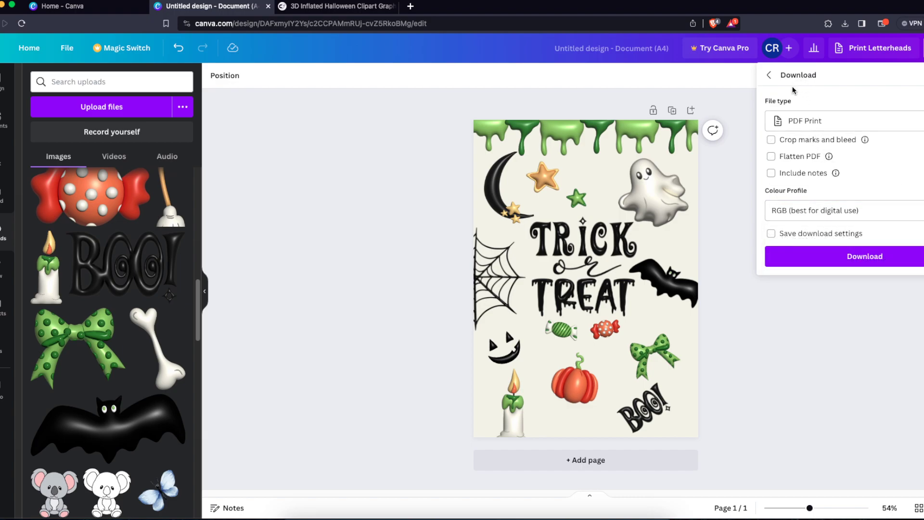
click(810, 122)
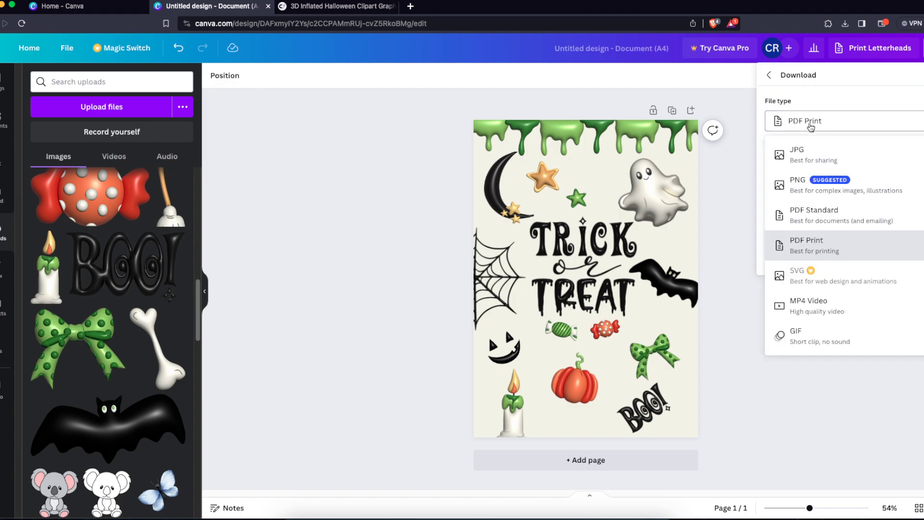
click(817, 94)
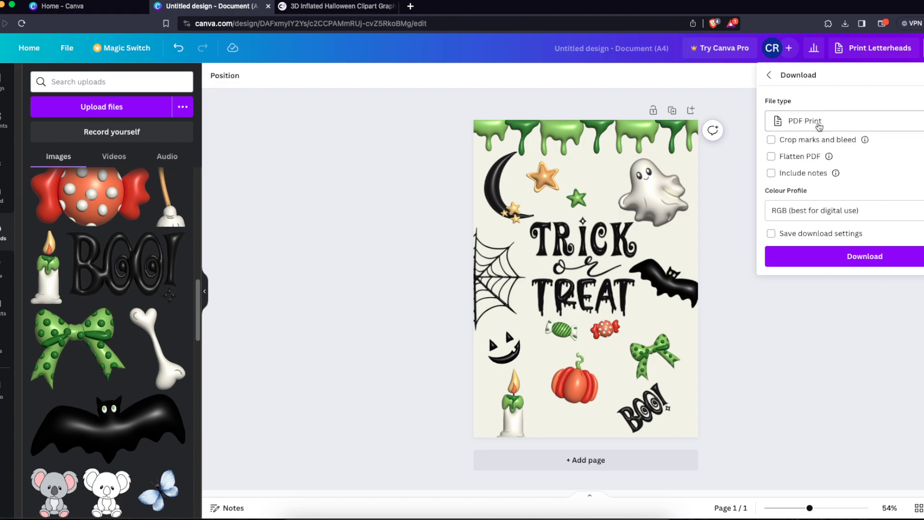
click(836, 290)
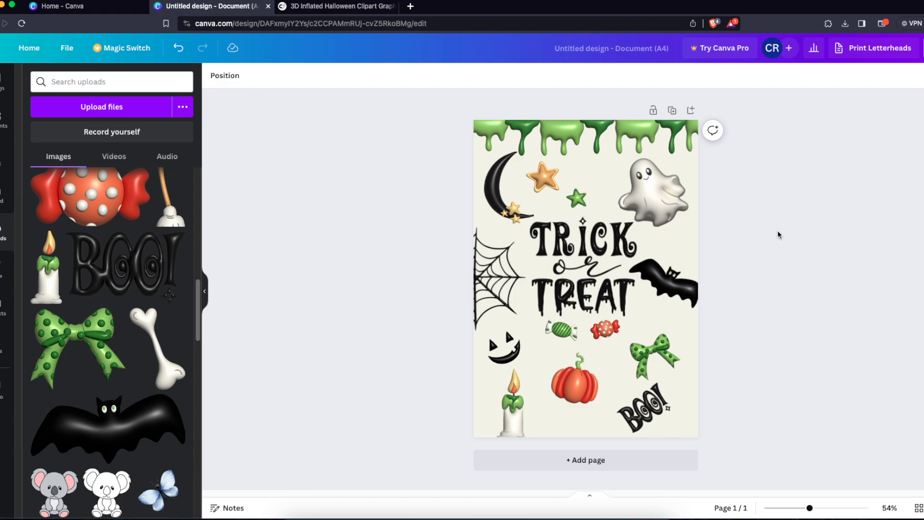
click(309, 6)
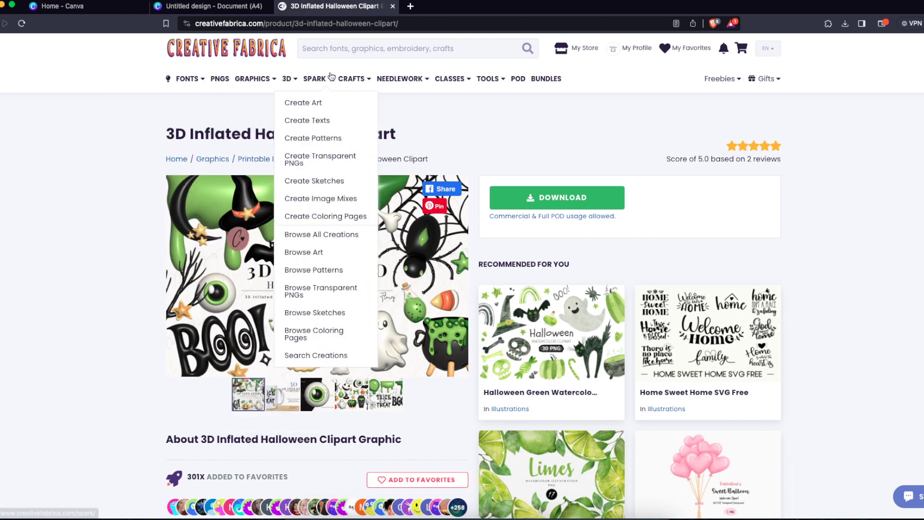
click(194, 7)
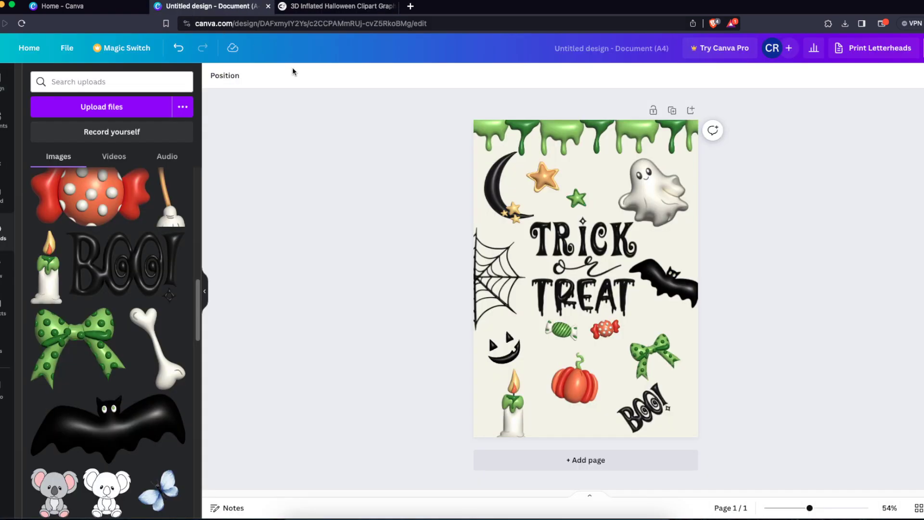